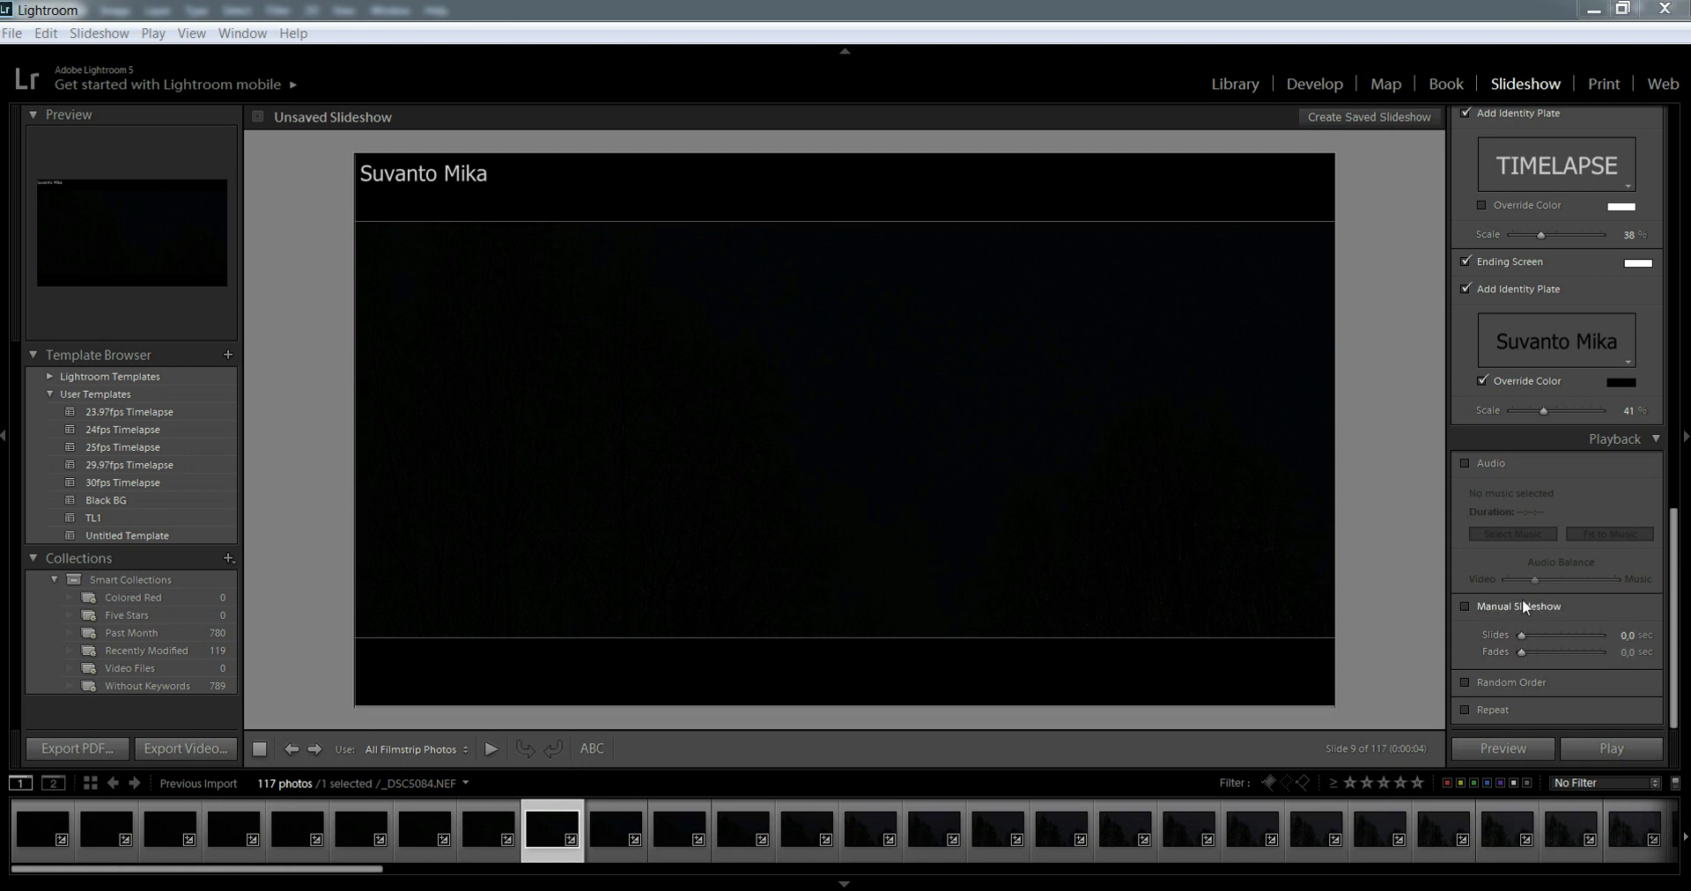
# Toggle manual slide advancing on and back off, keeping automatic slideshow playback.
pyautogui.click(1524, 606)
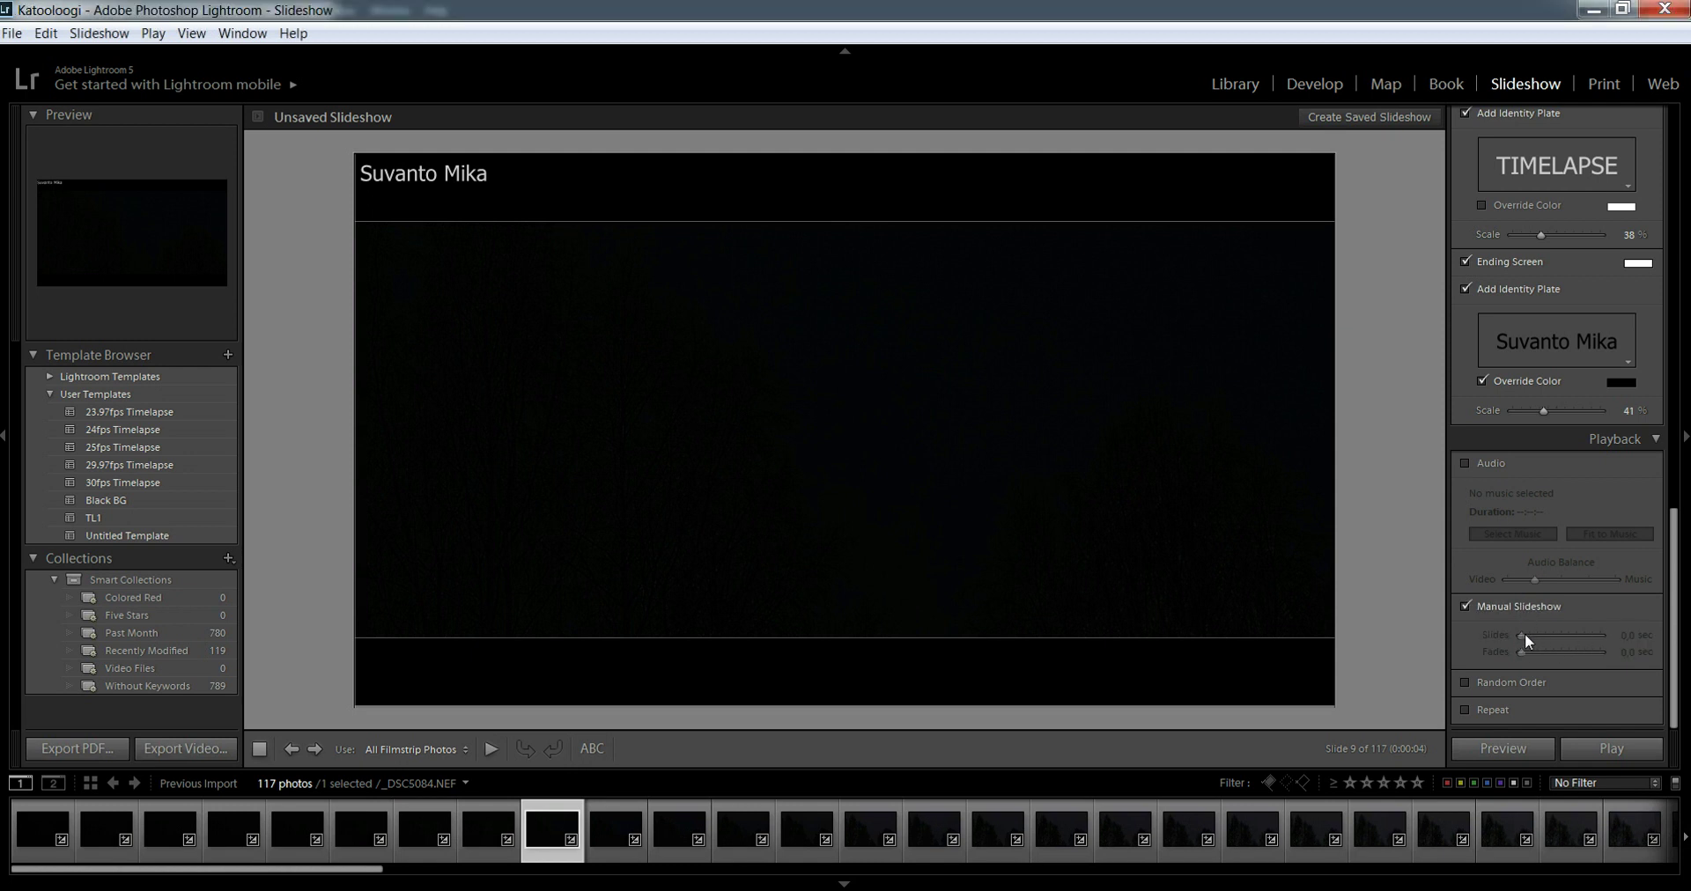
pyautogui.click(1493, 606)
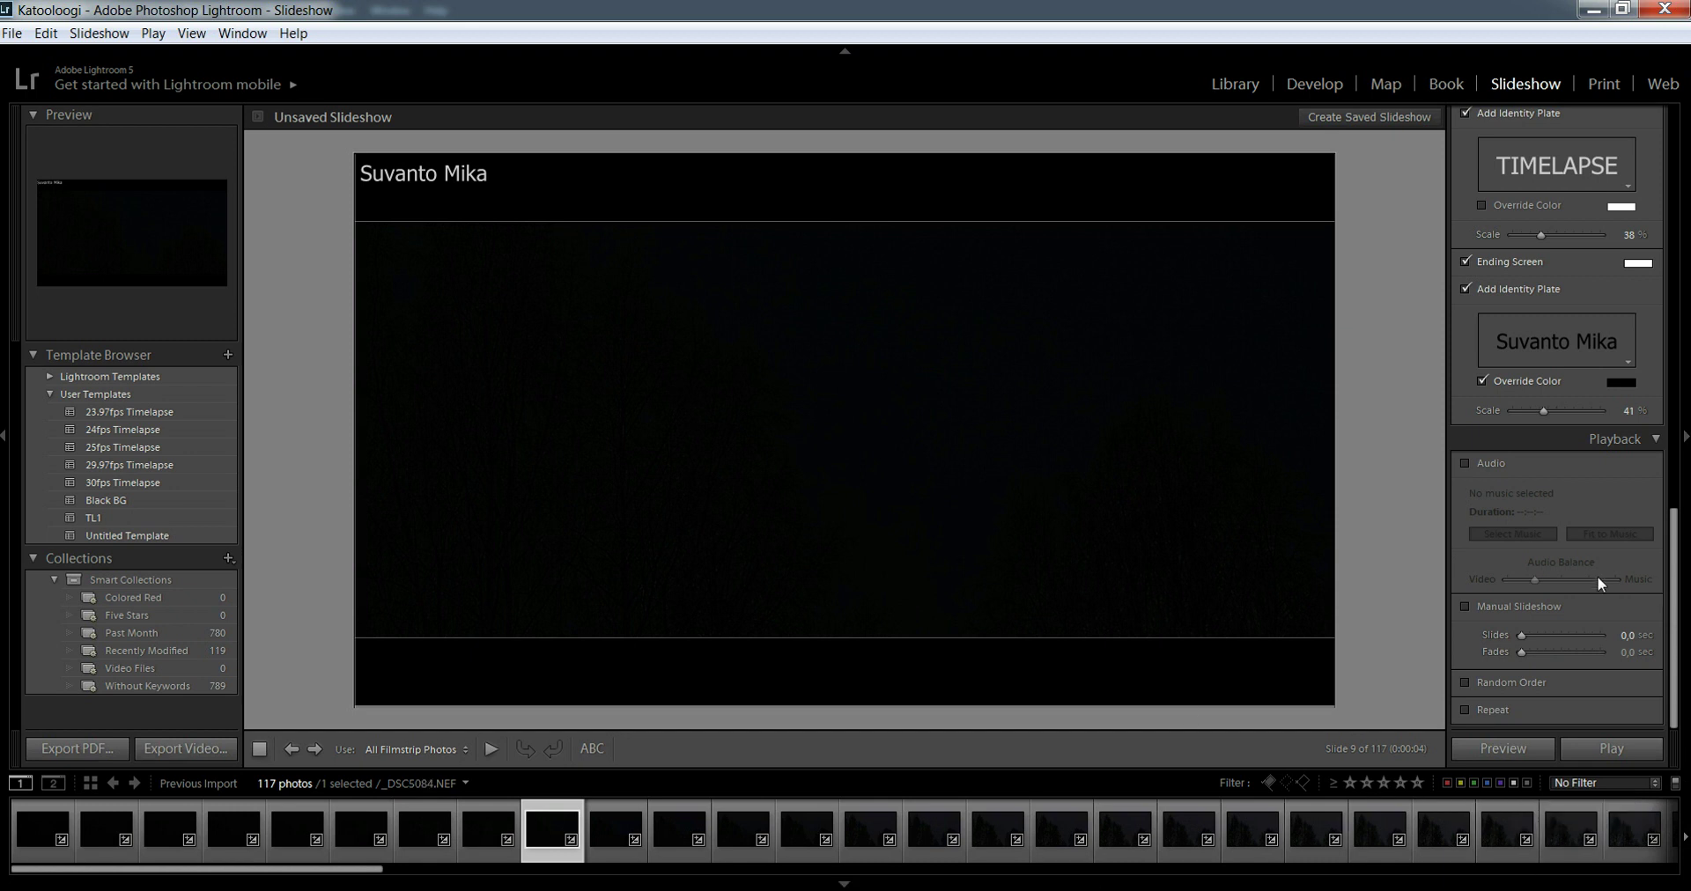
pyautogui.scroll(3, 1597, 574)
pyautogui.scroll(3, 1598, 575)
pyautogui.scroll(2, 1587, 596)
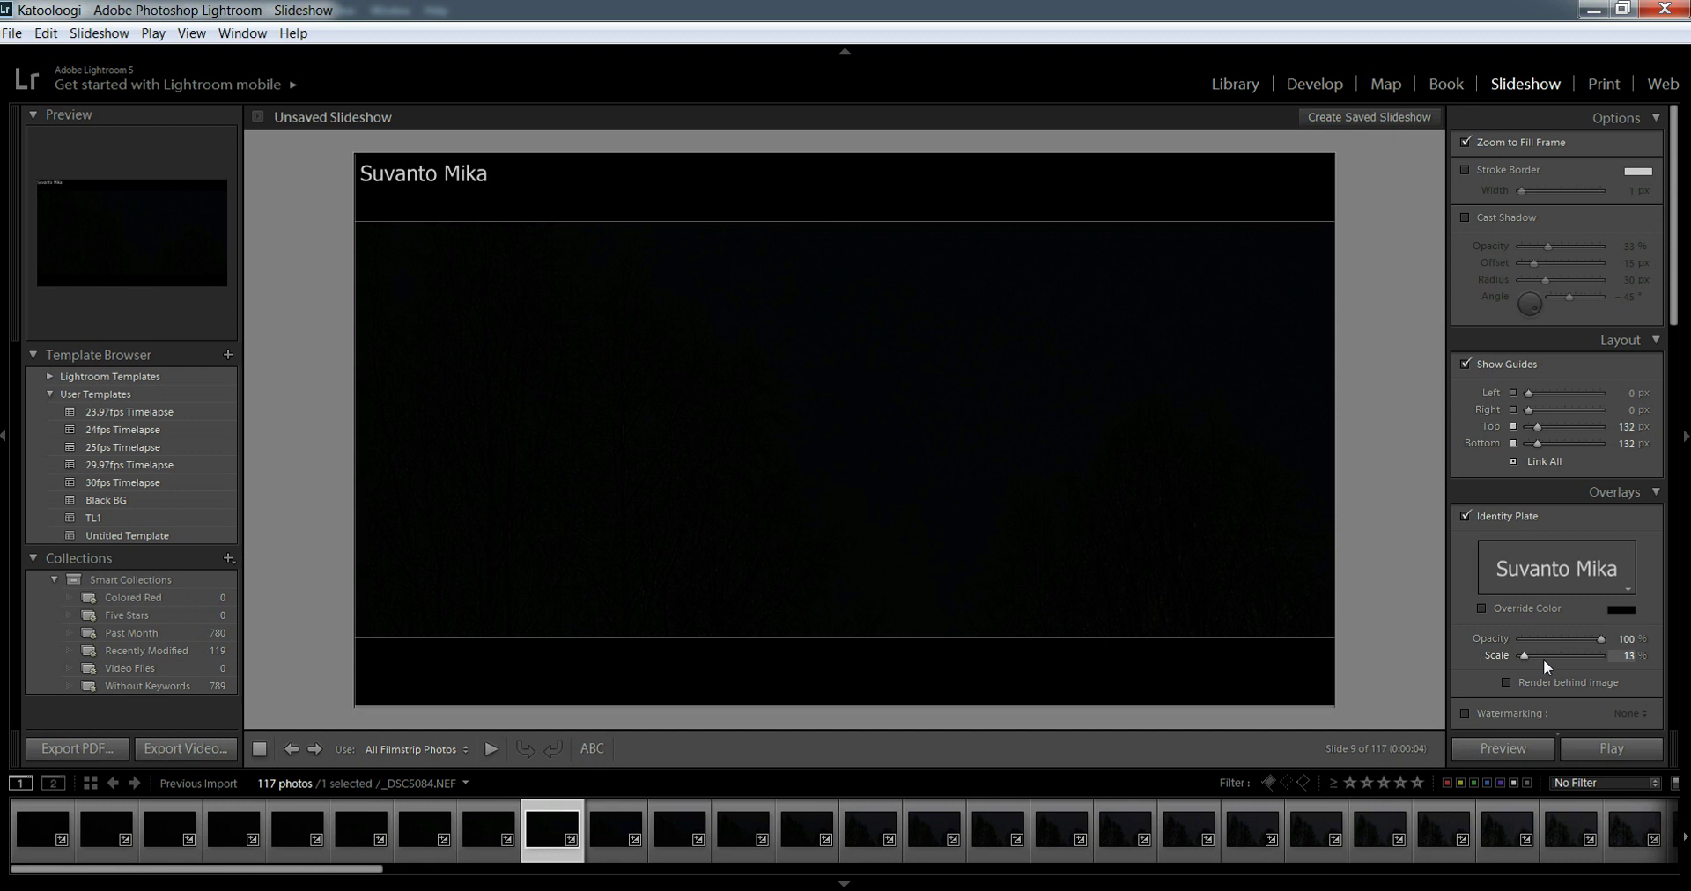
# Select all 117 filmstrip photos, cancel a started playback, and apply the 23.97fps Timelapse template.
pyautogui.click(41, 843)
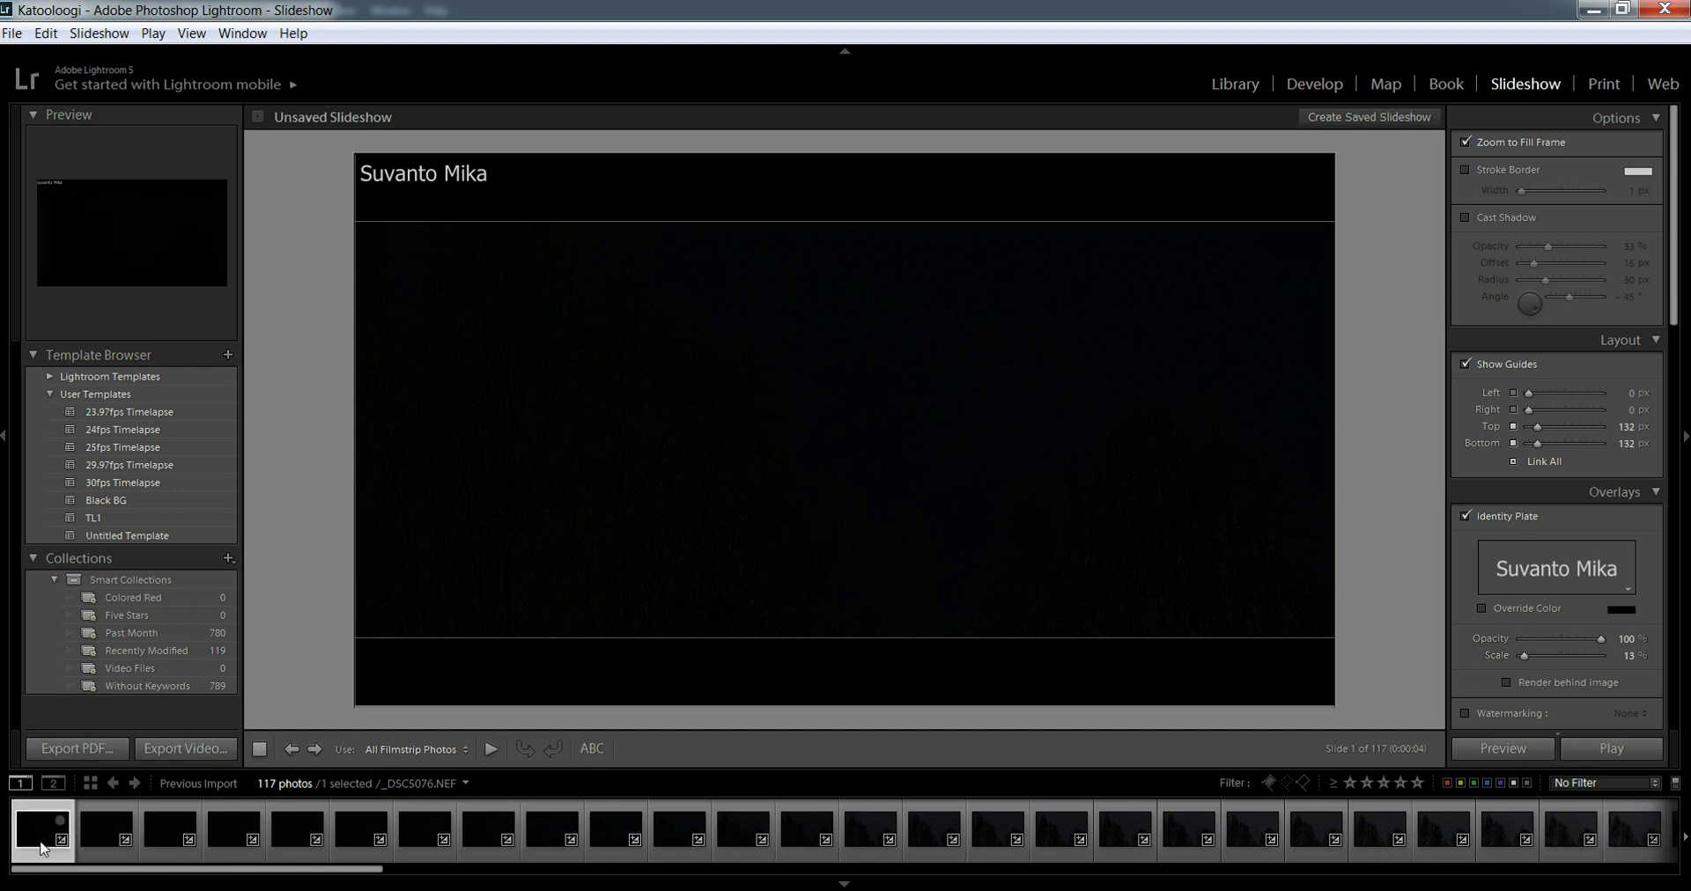
pyautogui.hotkey('ctrl', 'a')
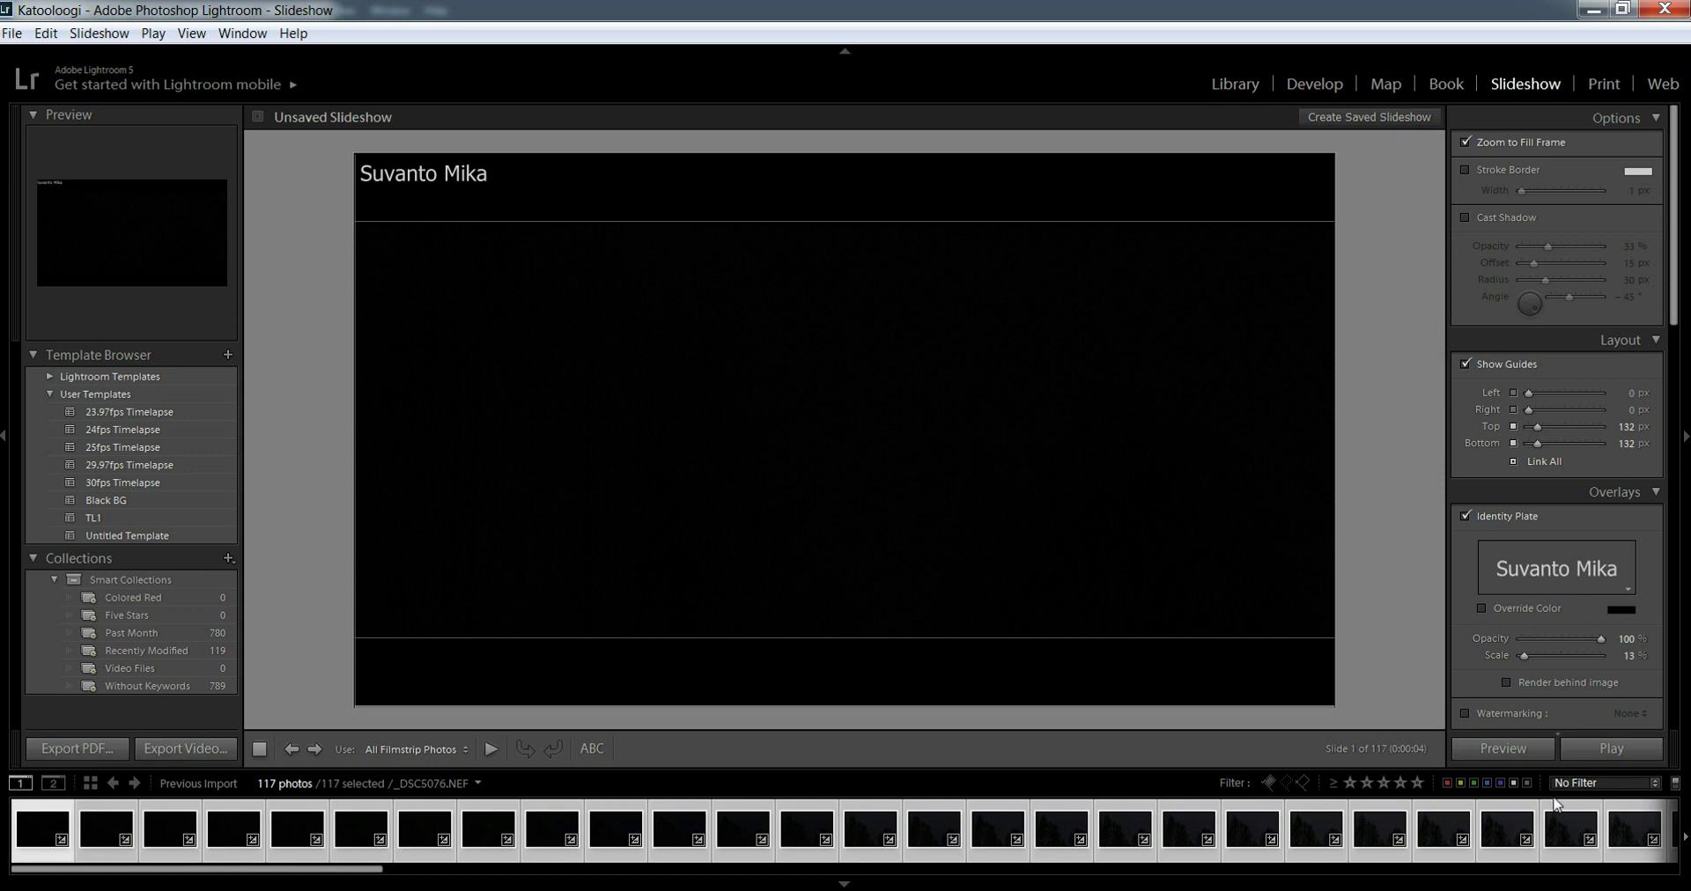
pyautogui.click(1609, 749)
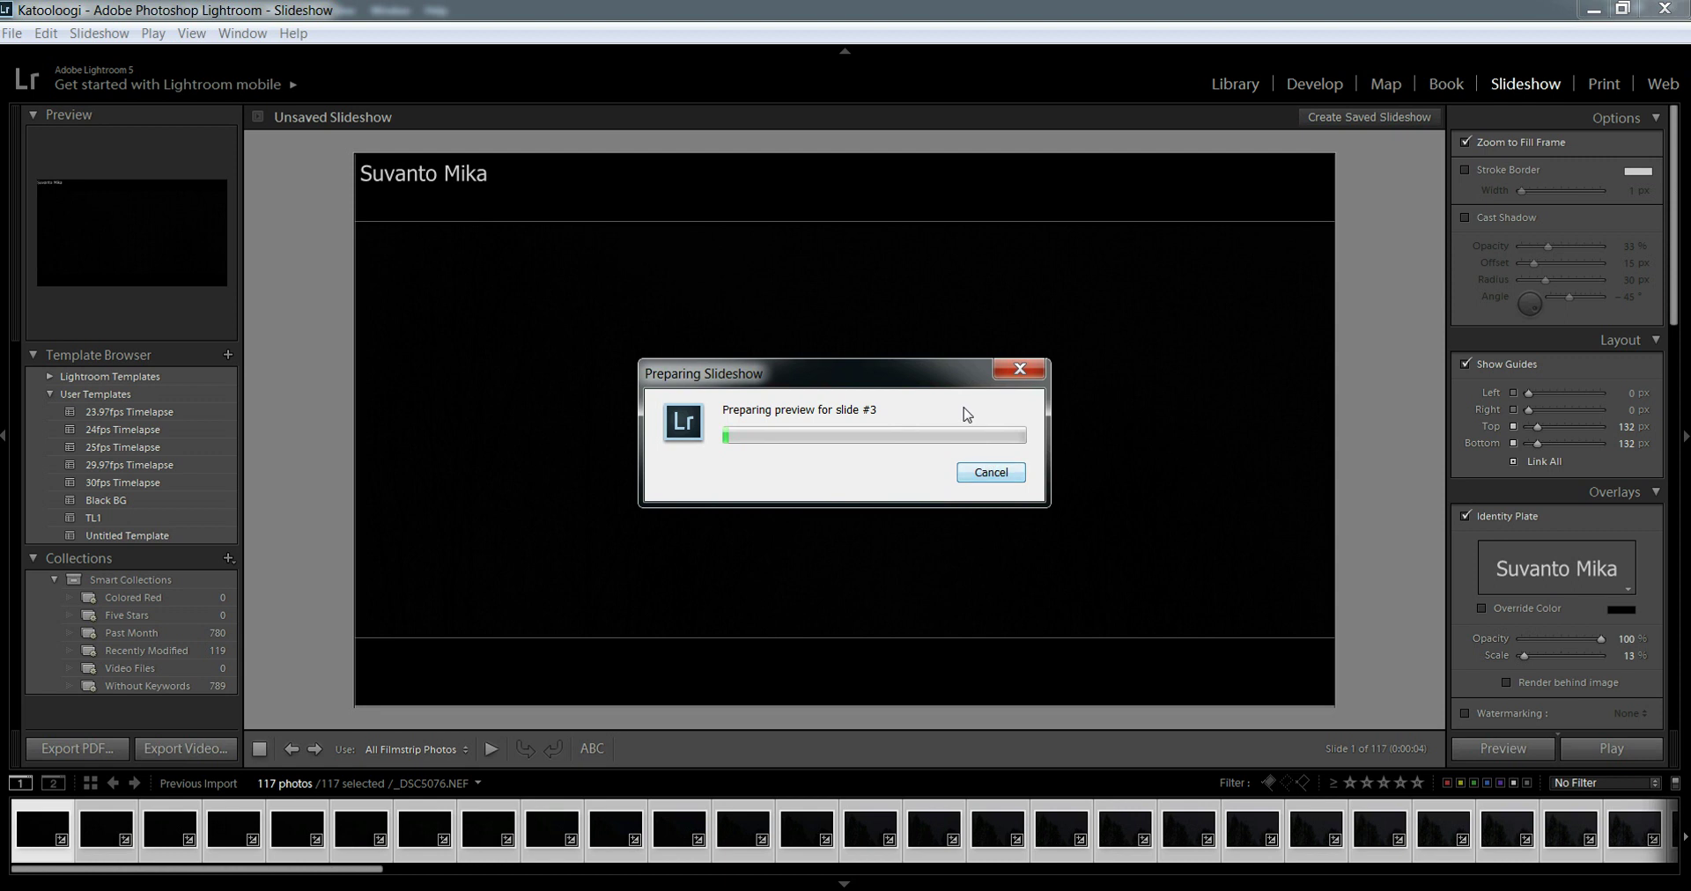
pyautogui.click(970, 473)
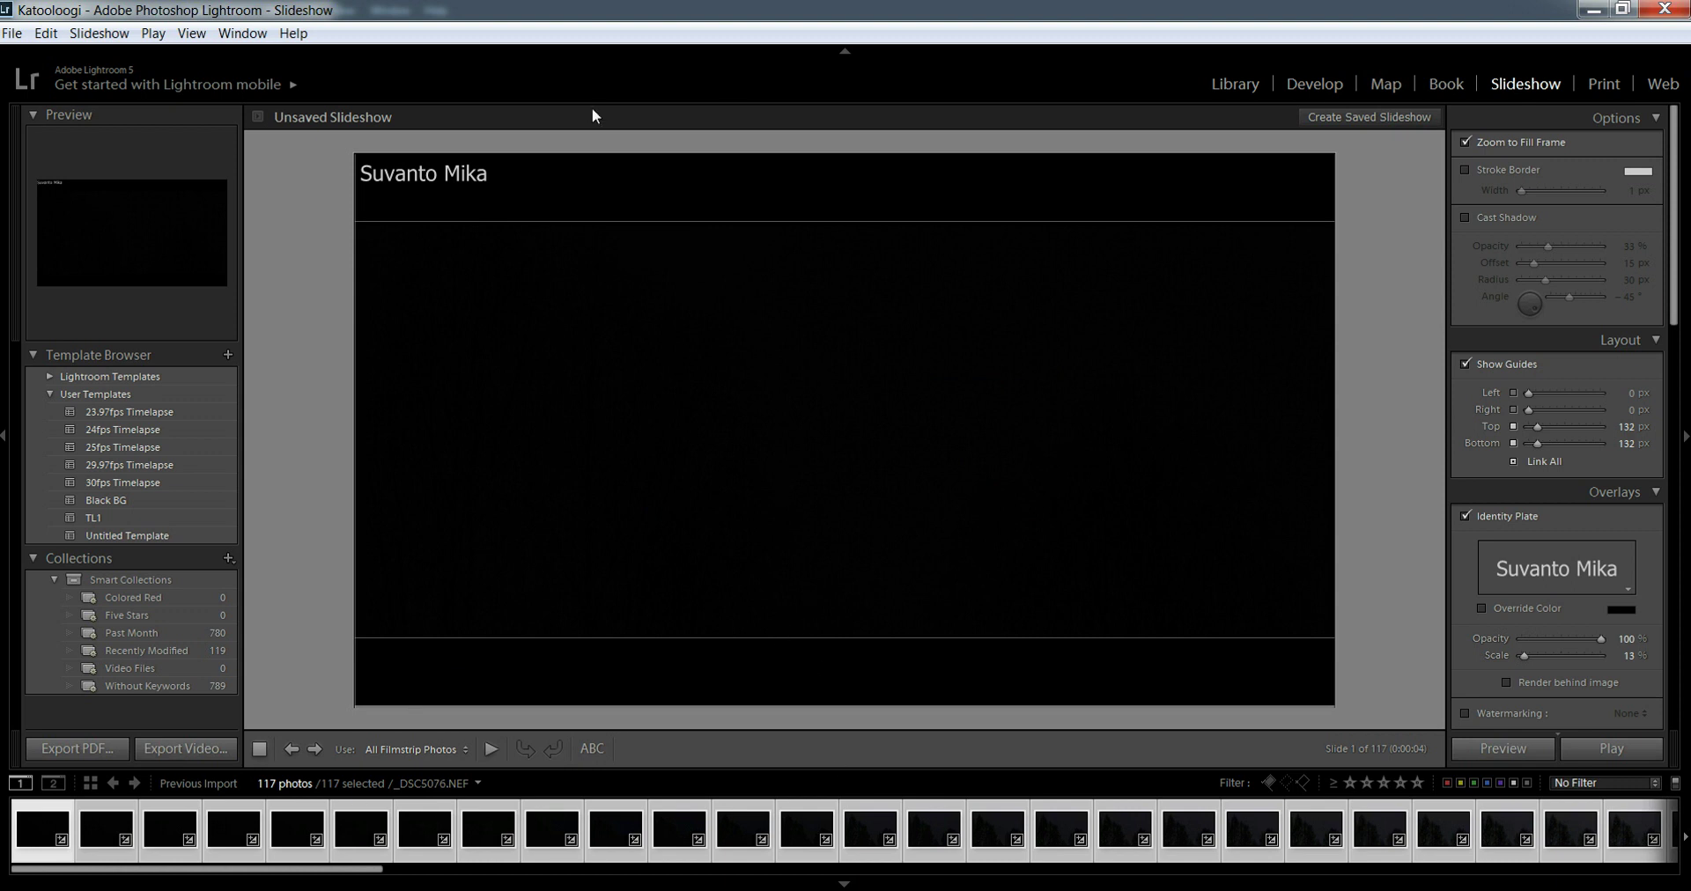
pyautogui.click(114, 412)
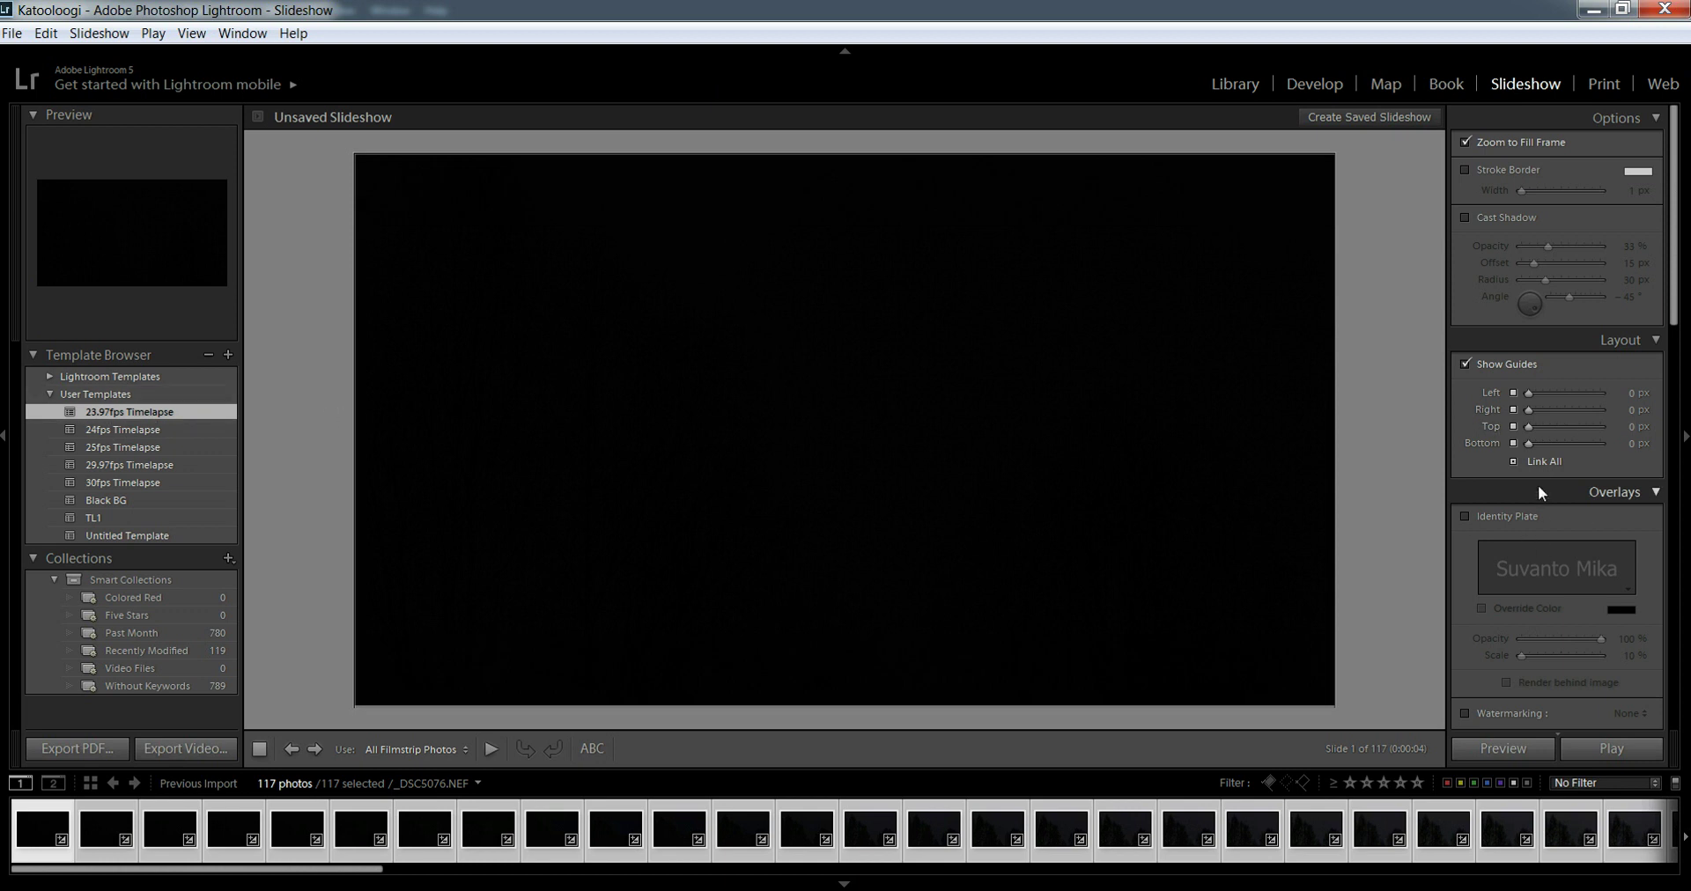
# Use the 23.97fps Timelapse template, show slide 25, and set top/bottom layout margins to 119 px.
pyautogui.click(1512, 409)
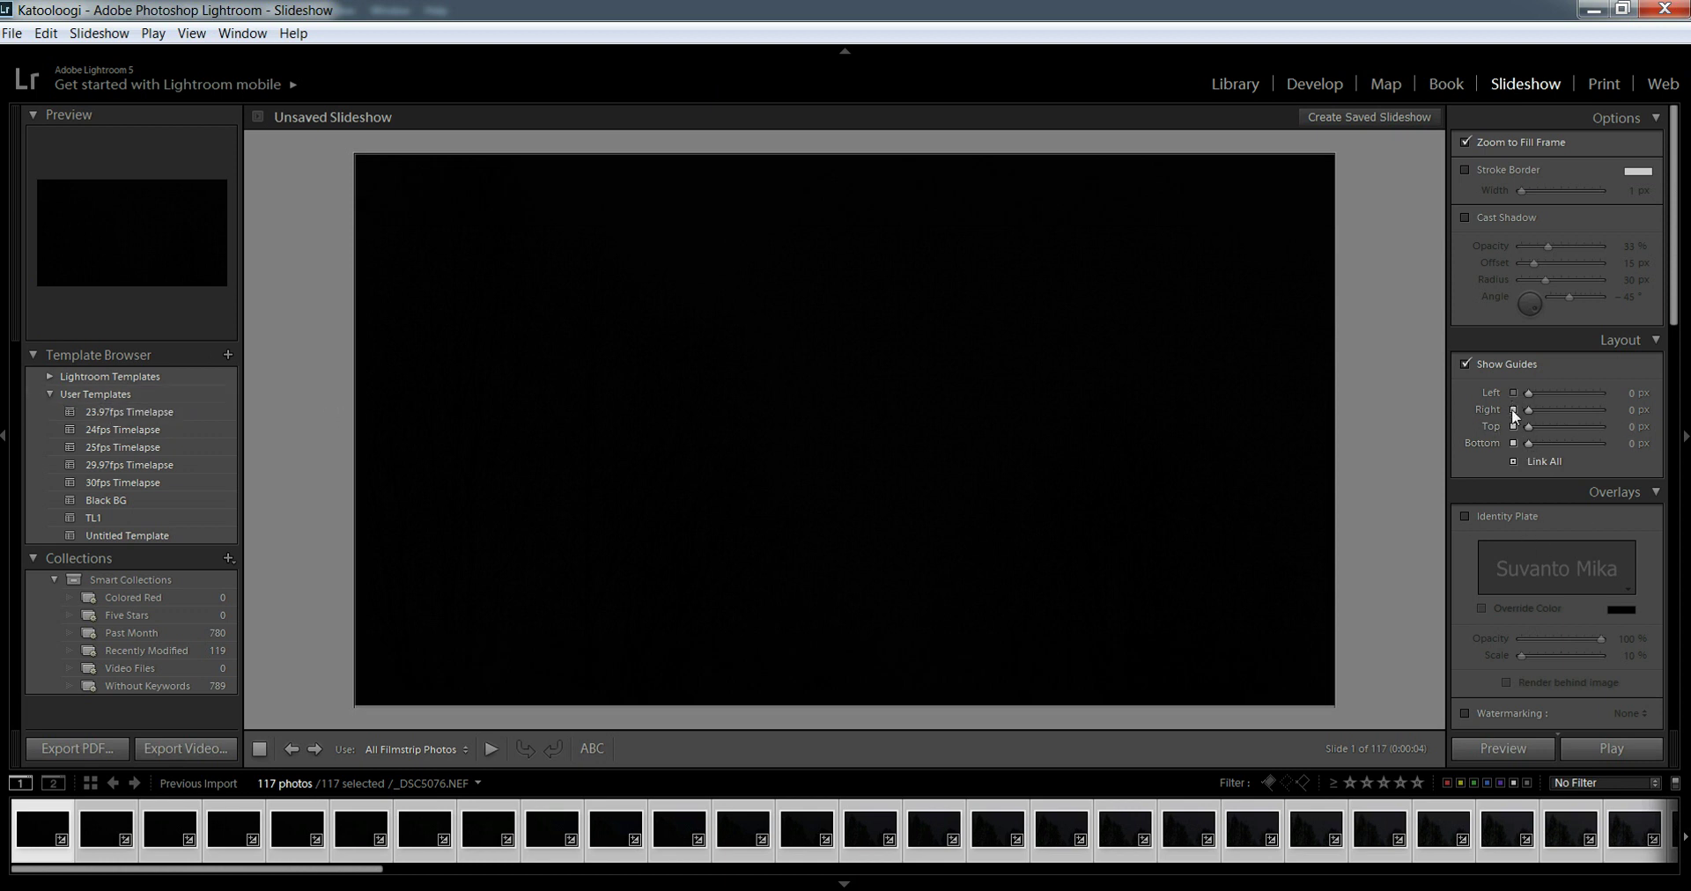
pyautogui.click(1551, 826)
pyautogui.moveTo(1529, 442); pyautogui.dragTo(1545, 441)
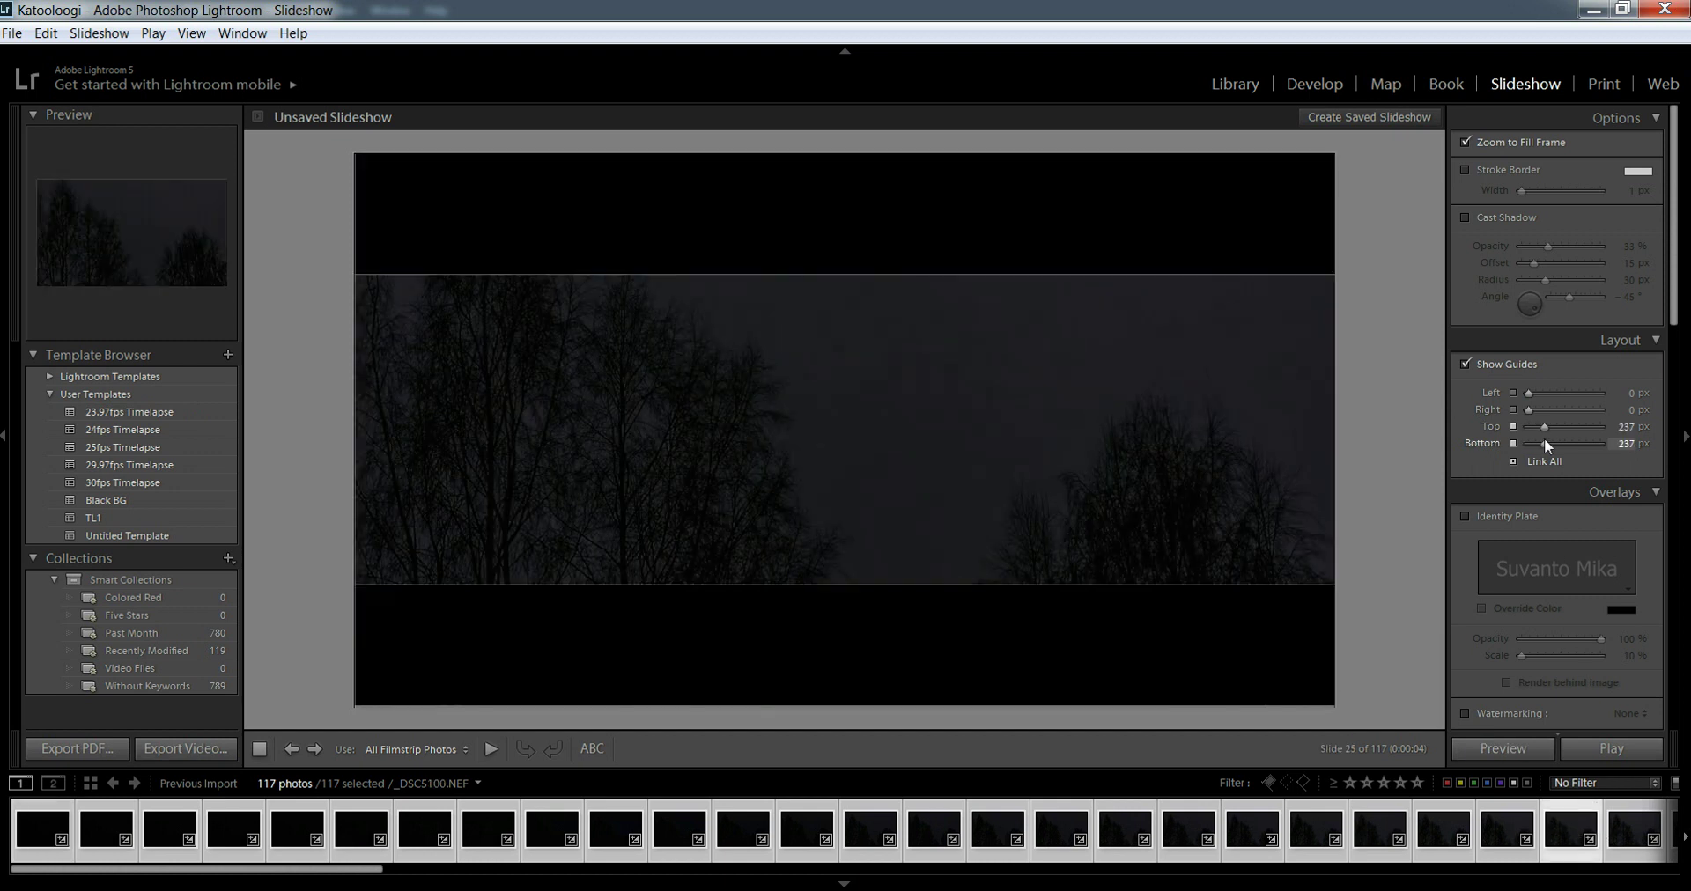
pyautogui.click(1536, 442)
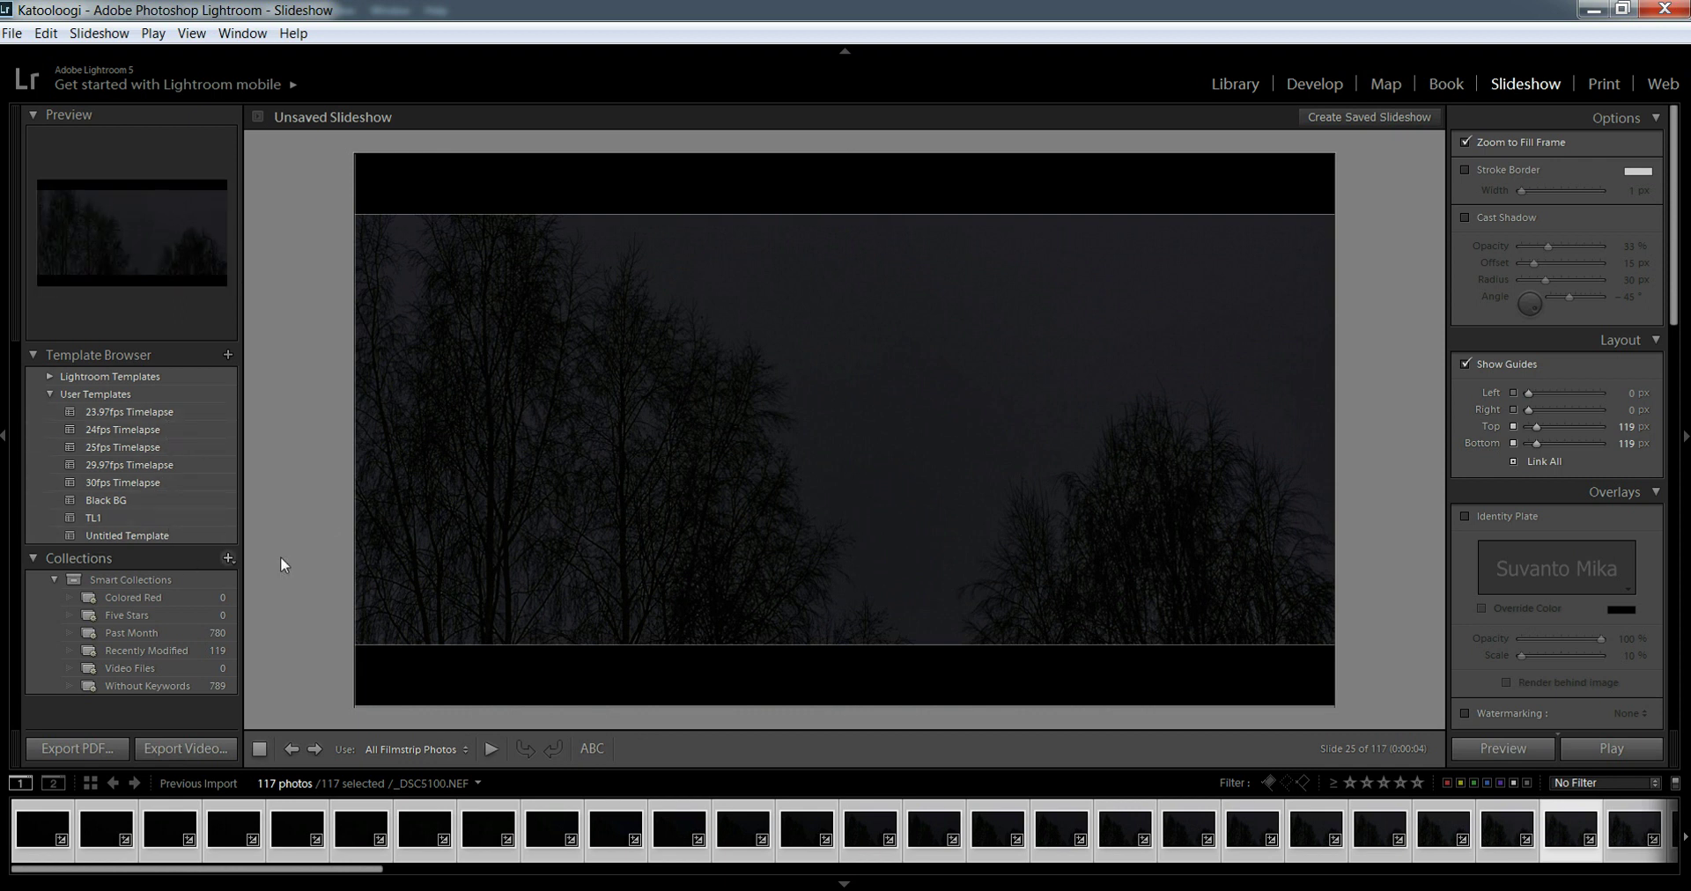
# Export the slideshow to the Desktop as Timelapse_2, an MP4 at the 1080p preset.
pyautogui.click(182, 748)
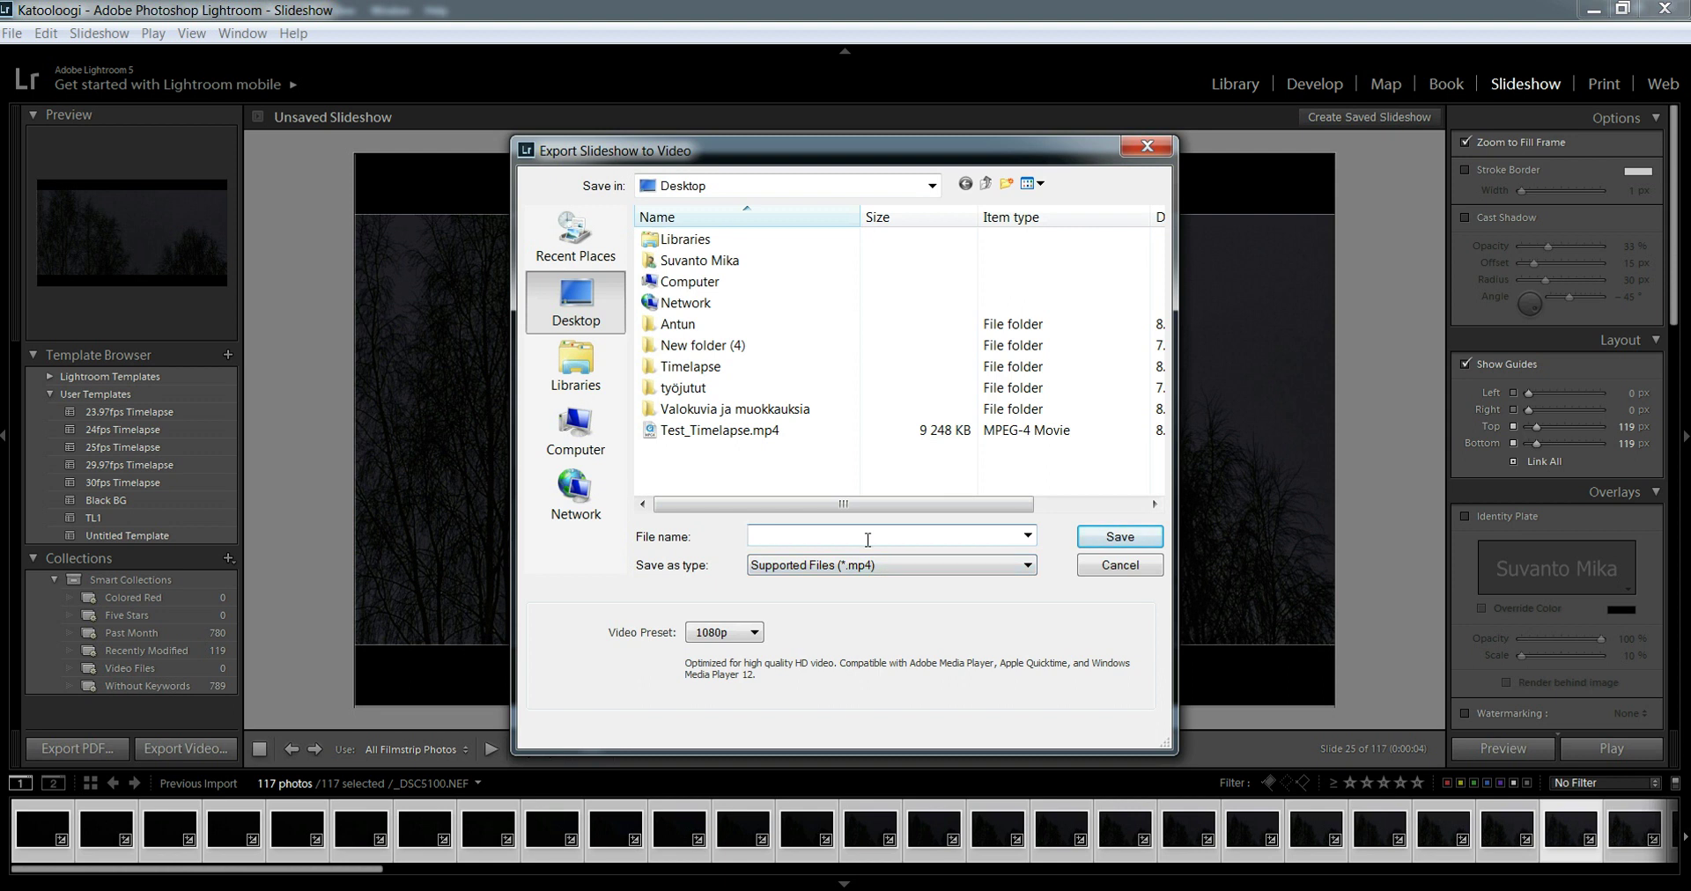
pyautogui.write('Time')
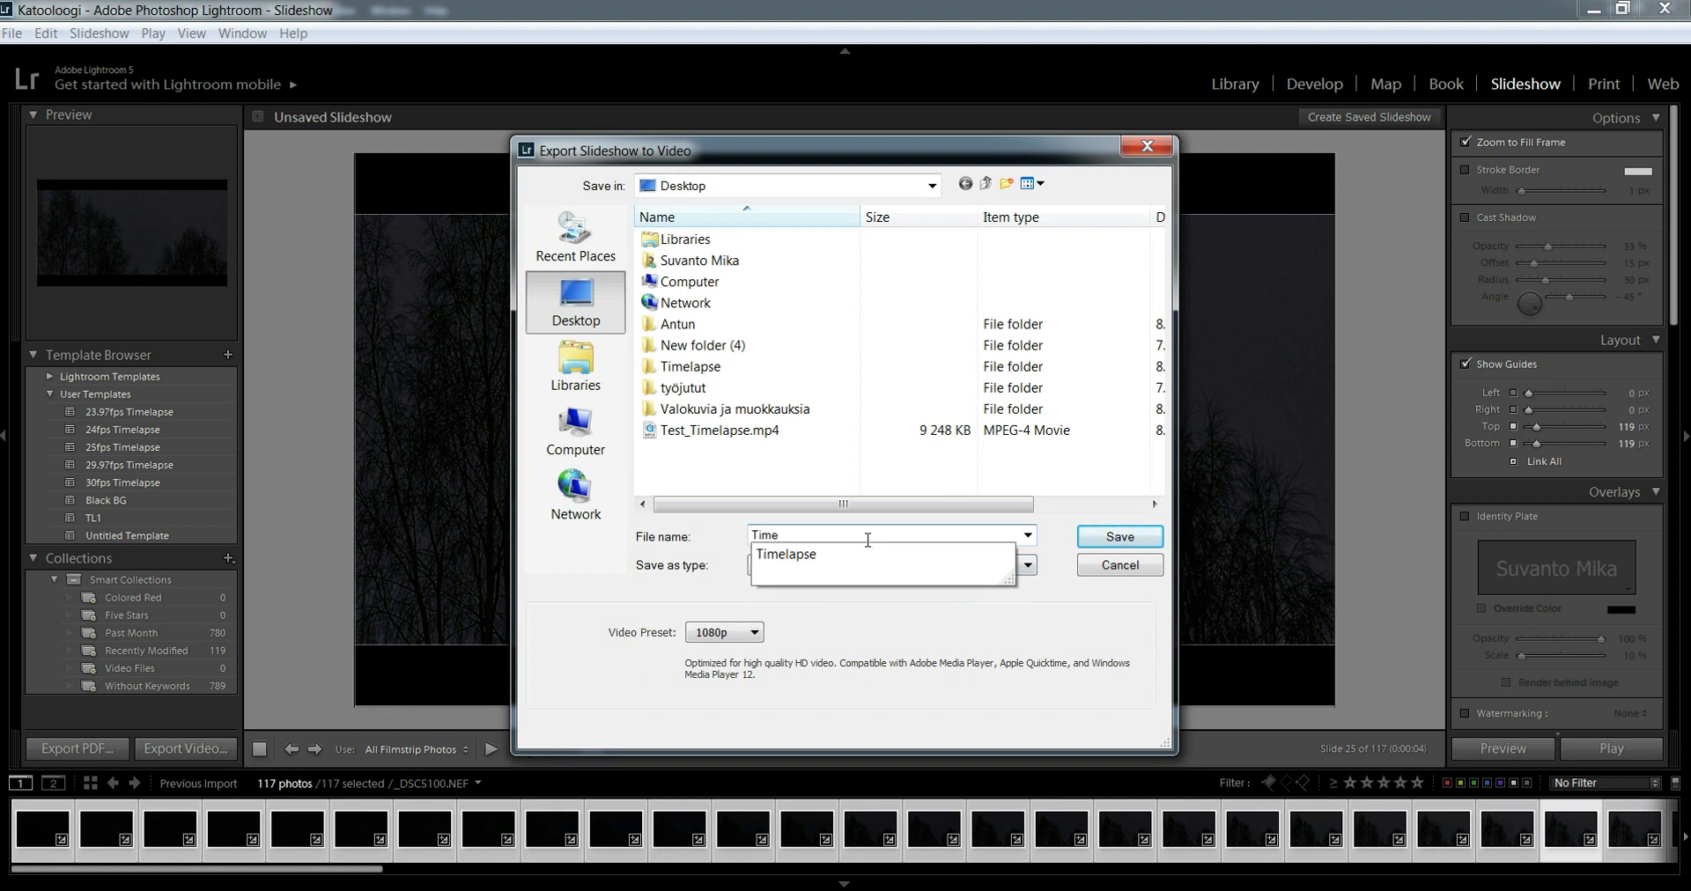
pyautogui.write('lapse_2')
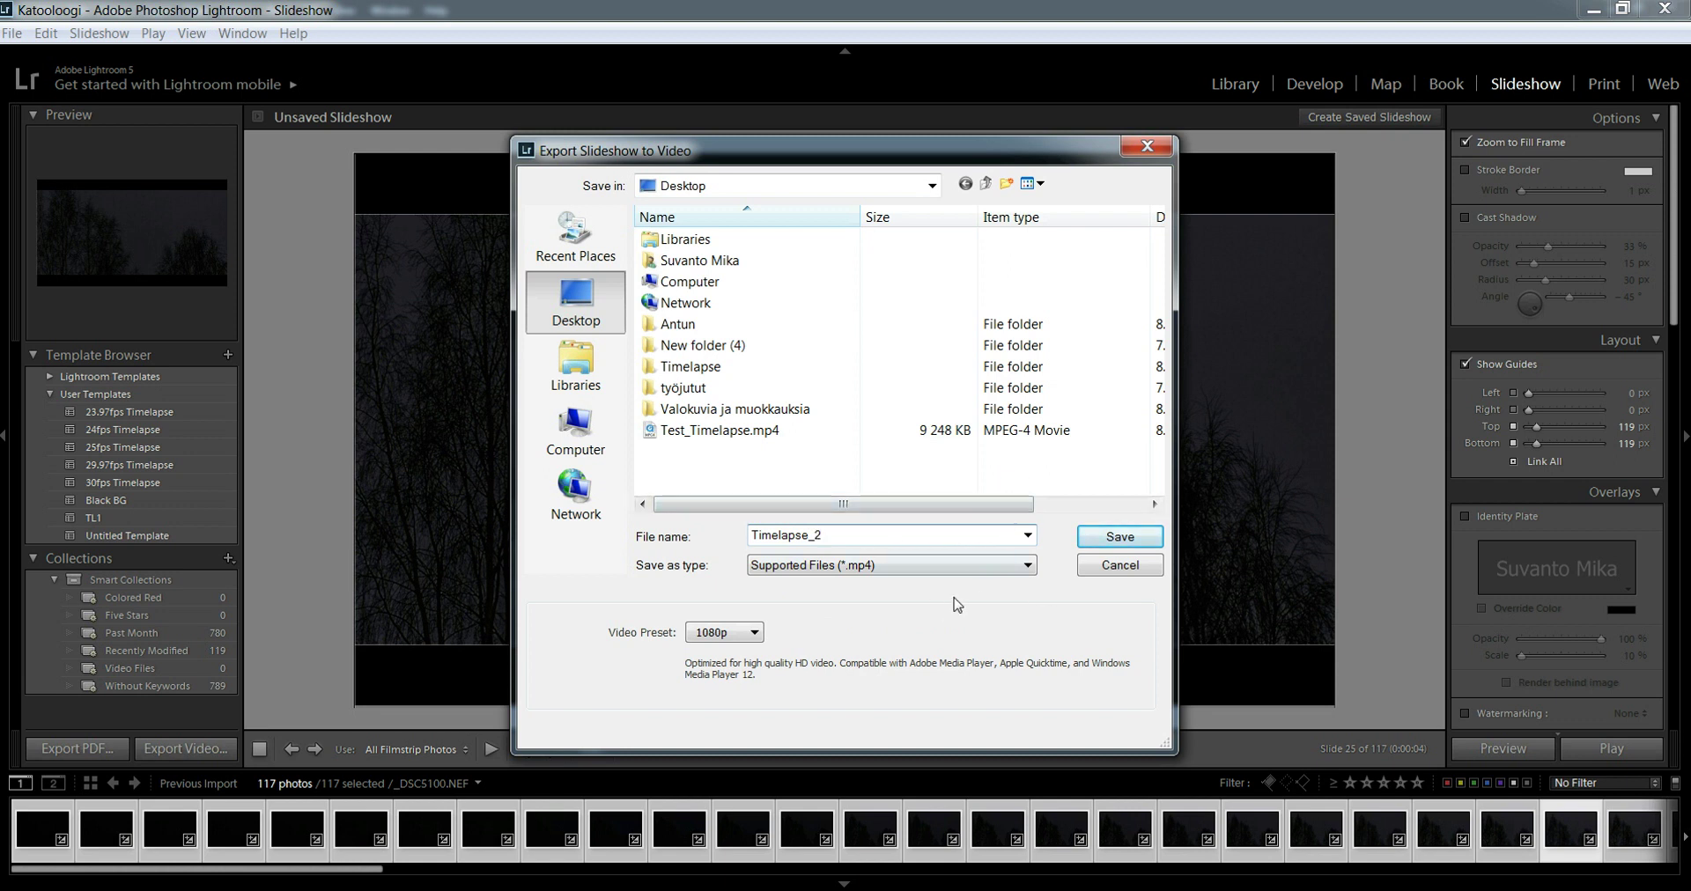
pyautogui.click(980, 565)
pyautogui.click(980, 565)
pyautogui.click(732, 634)
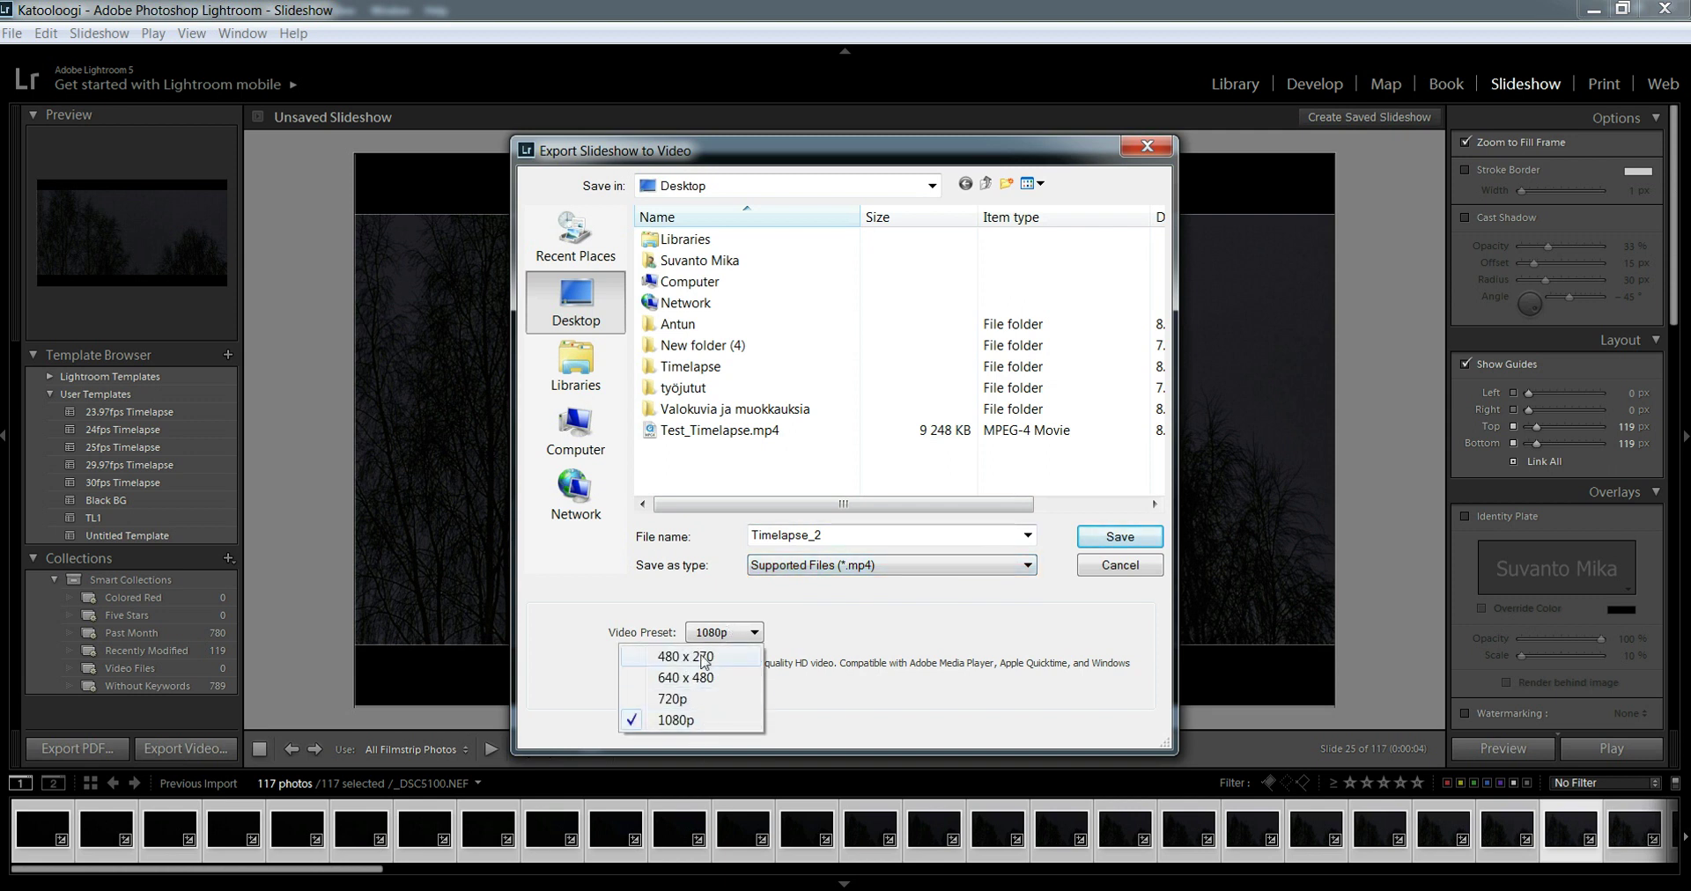
pyautogui.click(704, 722)
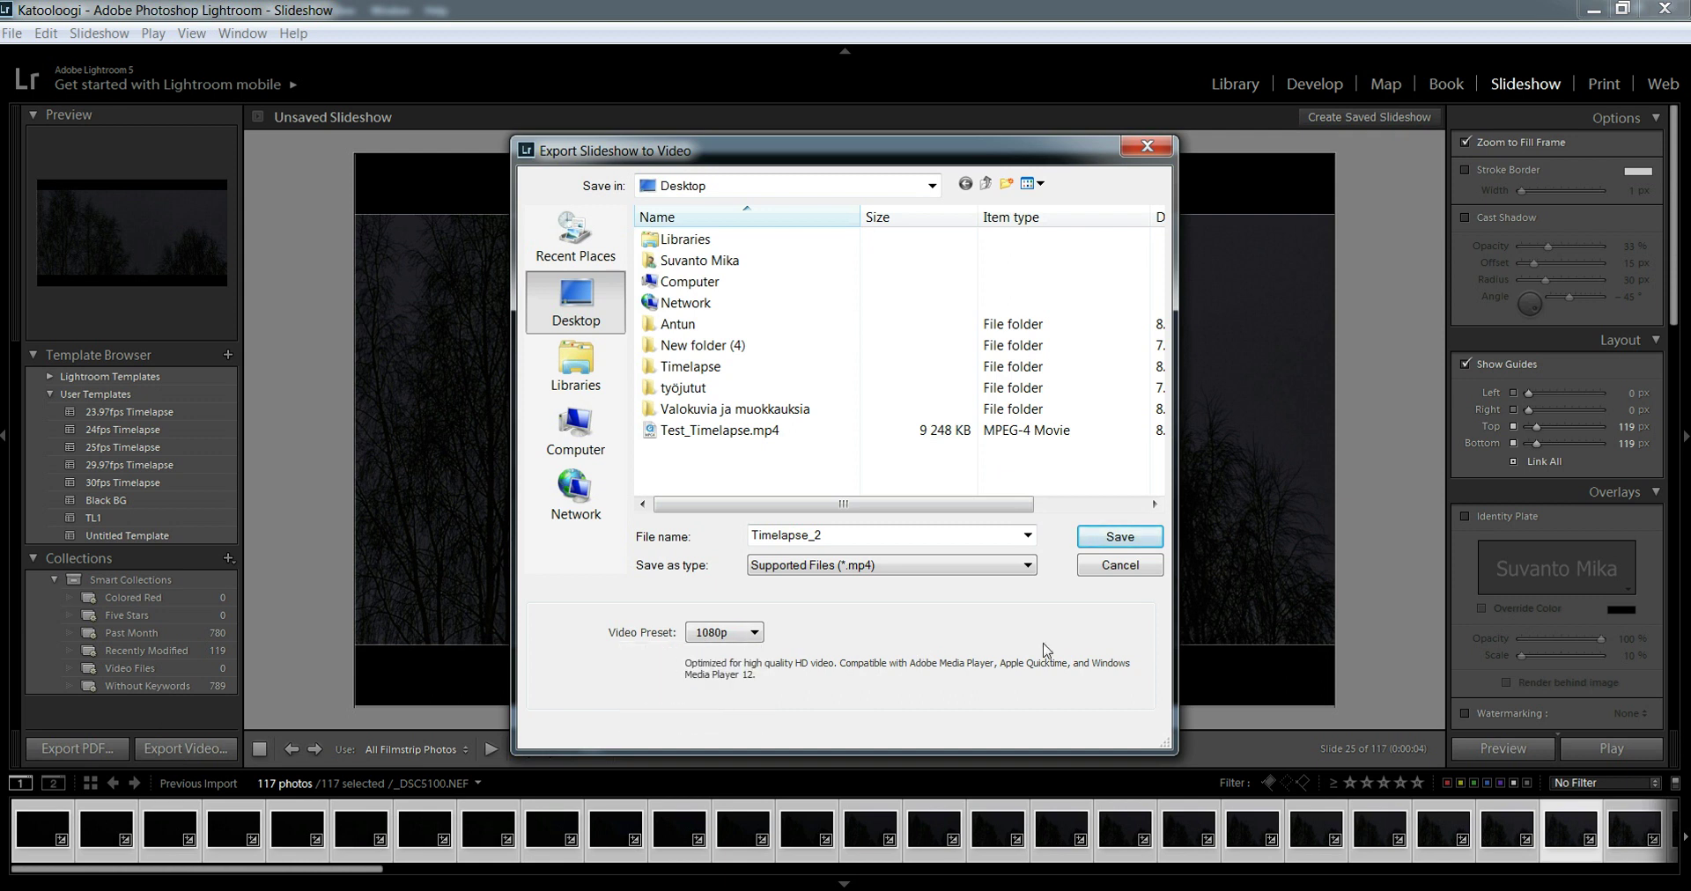
pyautogui.click(1131, 536)
pyautogui.click(1131, 536)
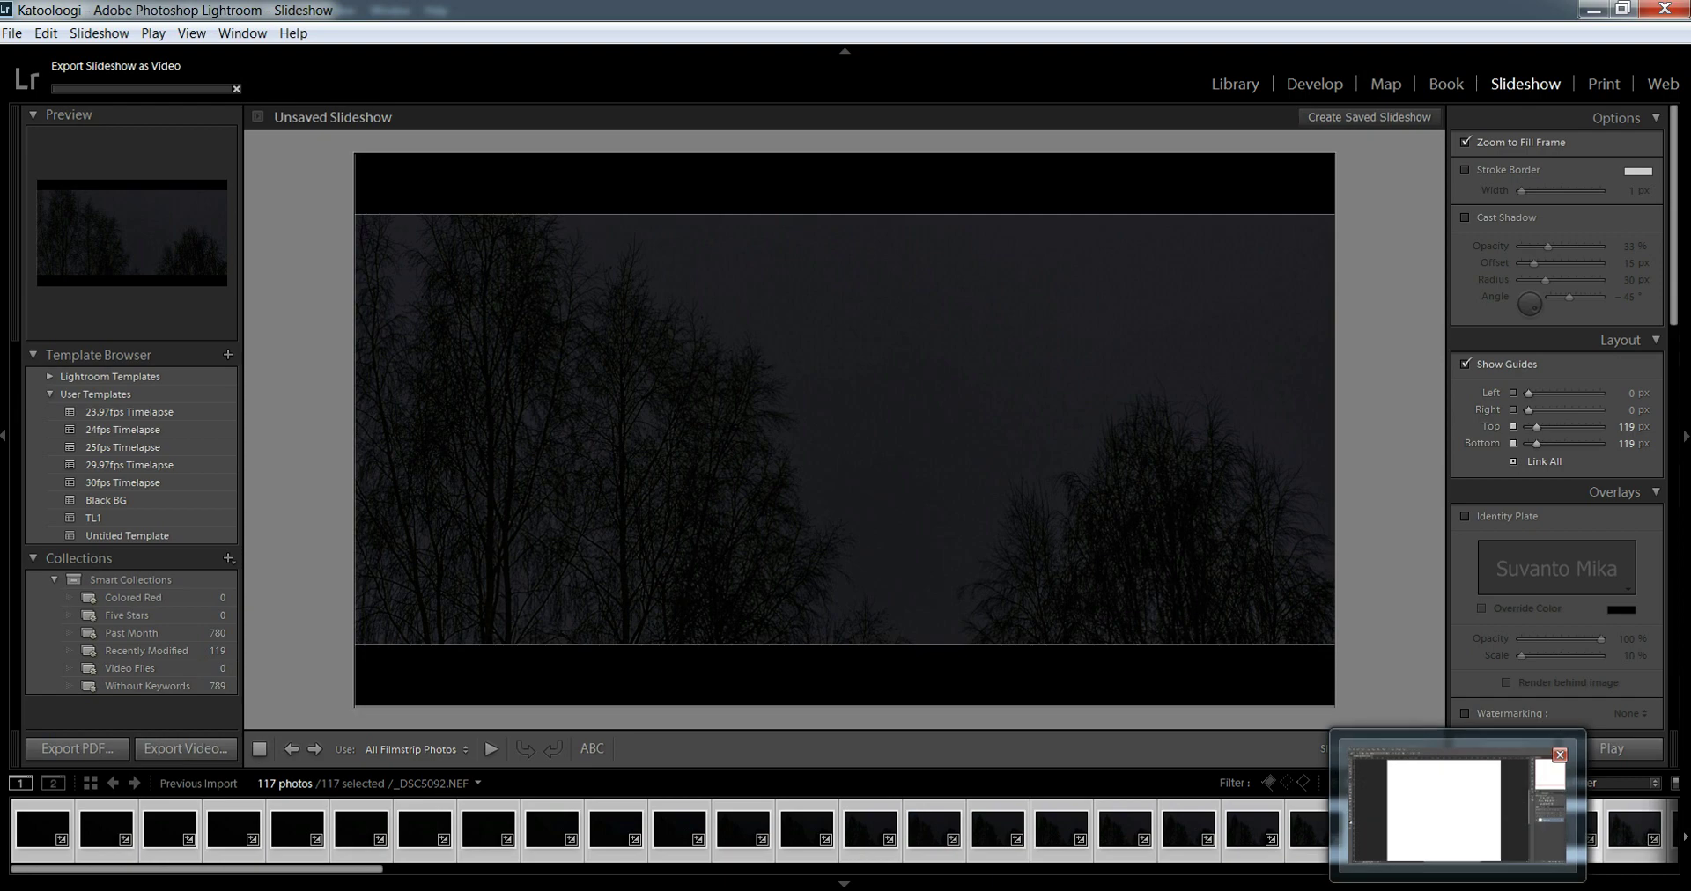
# On the blank Photoshop canvas, hand-draw the Kamera heading, a tripod sketch and 'ZOOM ='.
pyautogui.click(1458, 806)
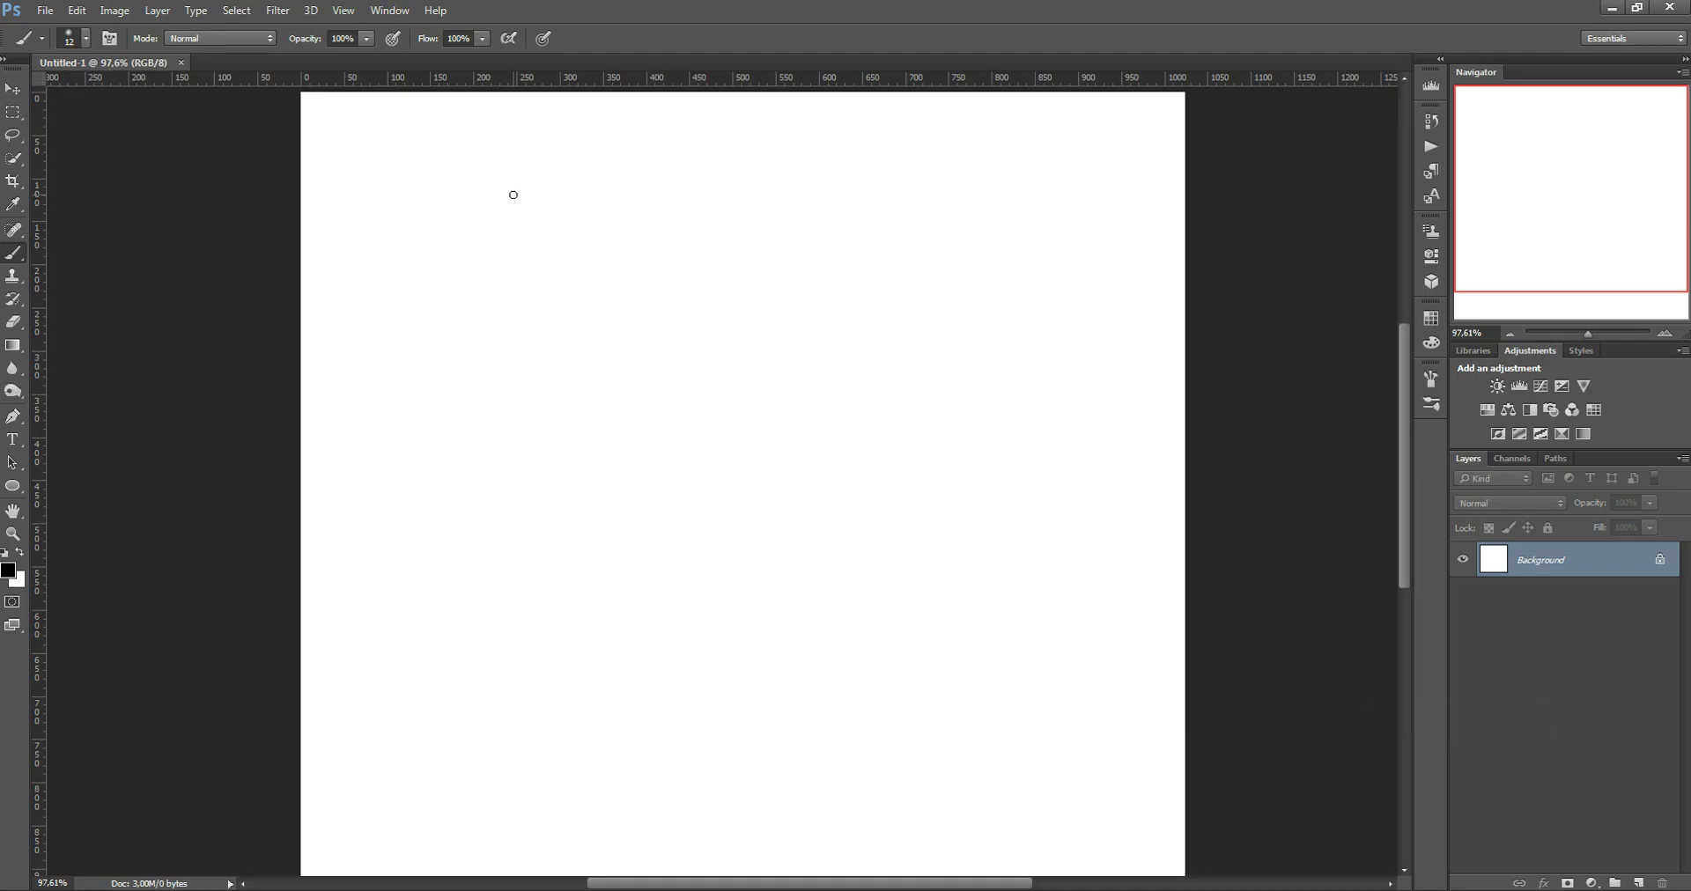
pyautogui.scroll(1, 541, 229)
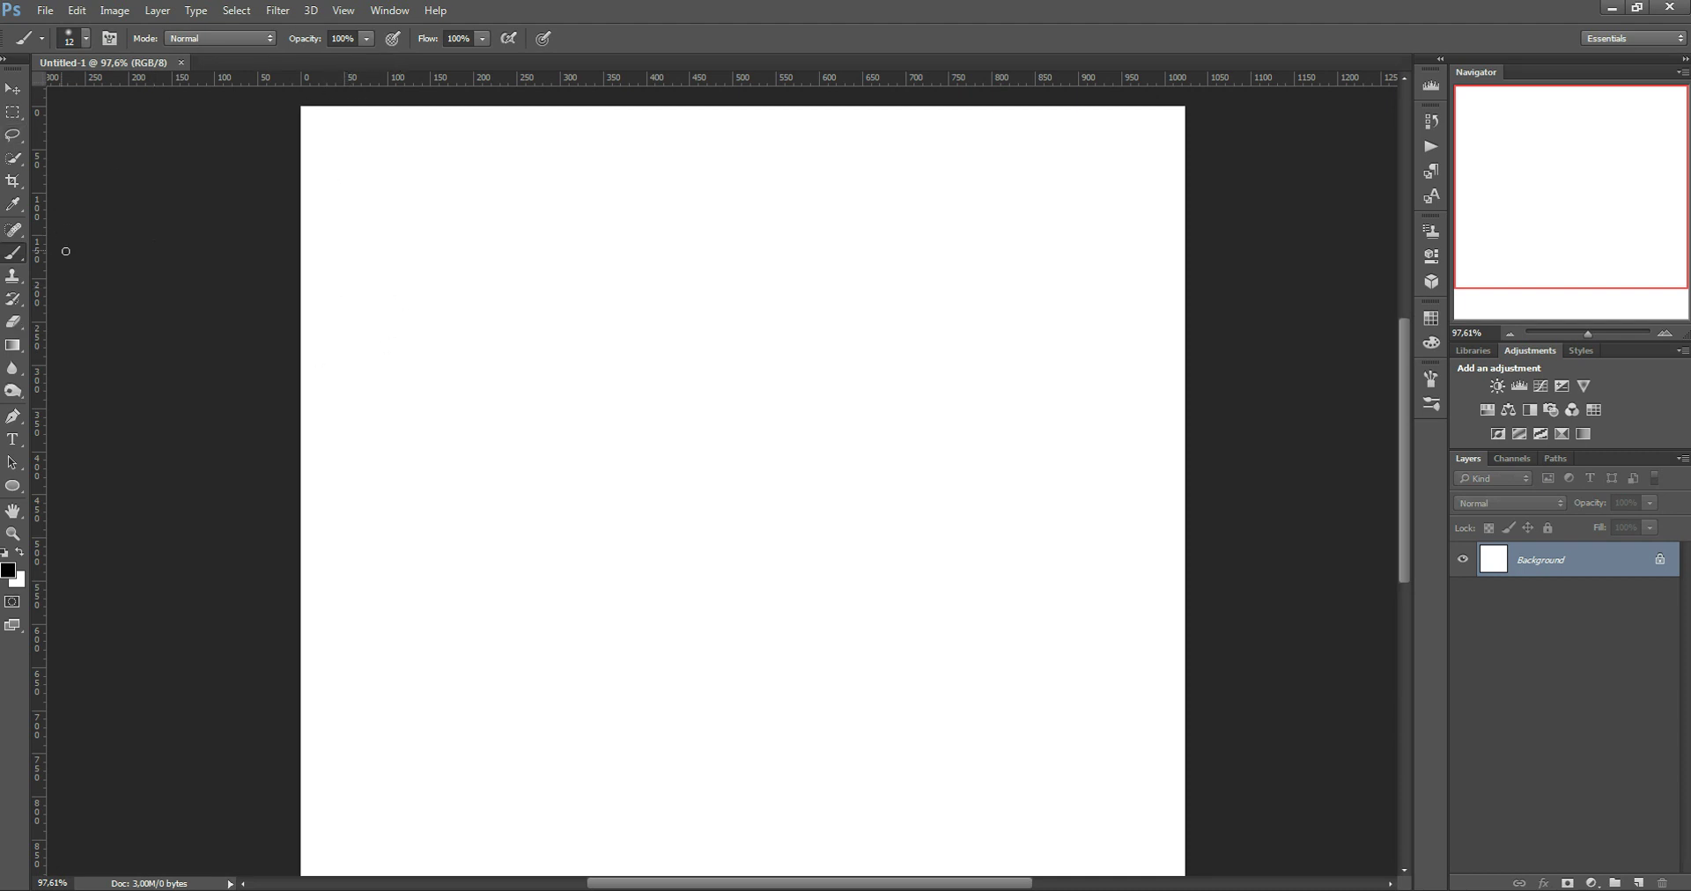
pyautogui.moveTo(354, 202)
pyautogui.mouseDown()
pyautogui.moveTo(301, 202)
pyautogui.moveTo(384, 271)
pyautogui.moveTo(424, 215)
pyautogui.moveTo(618, 169)
pyautogui.mouseUp()
pyautogui.click(376, 191)
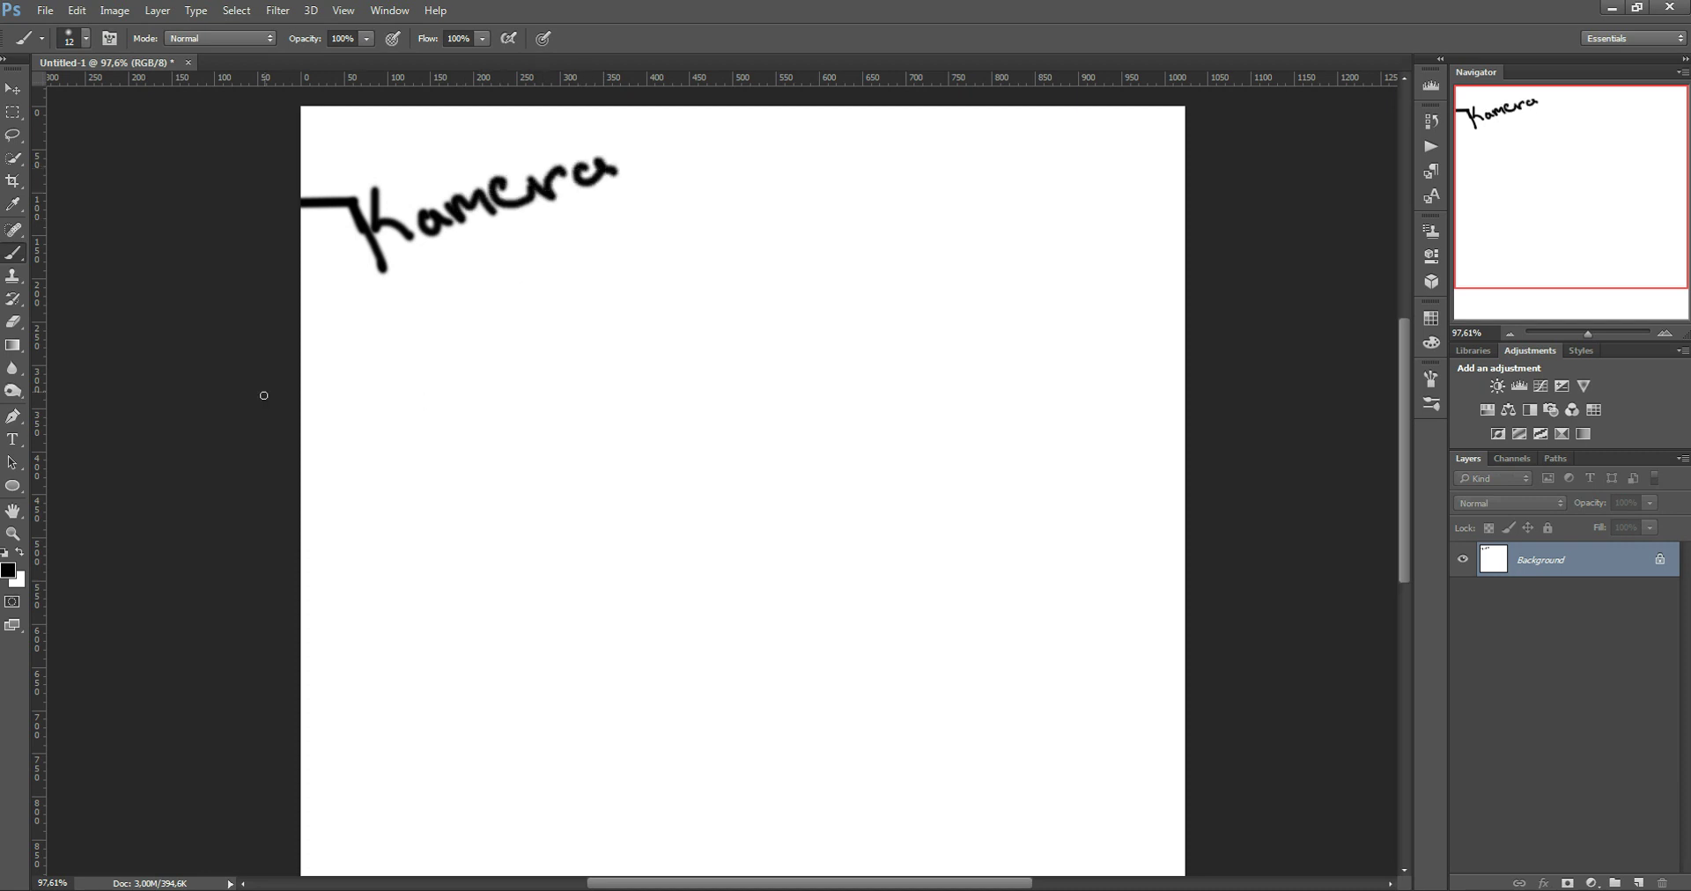
pyautogui.moveTo(377, 364)
pyautogui.mouseDown()
pyautogui.moveTo(388, 444)
pyautogui.moveTo(447, 438)
pyautogui.moveTo(377, 374)
pyautogui.mouseUp()
pyautogui.moveTo(352, 305); pyautogui.dragTo(345, 338)
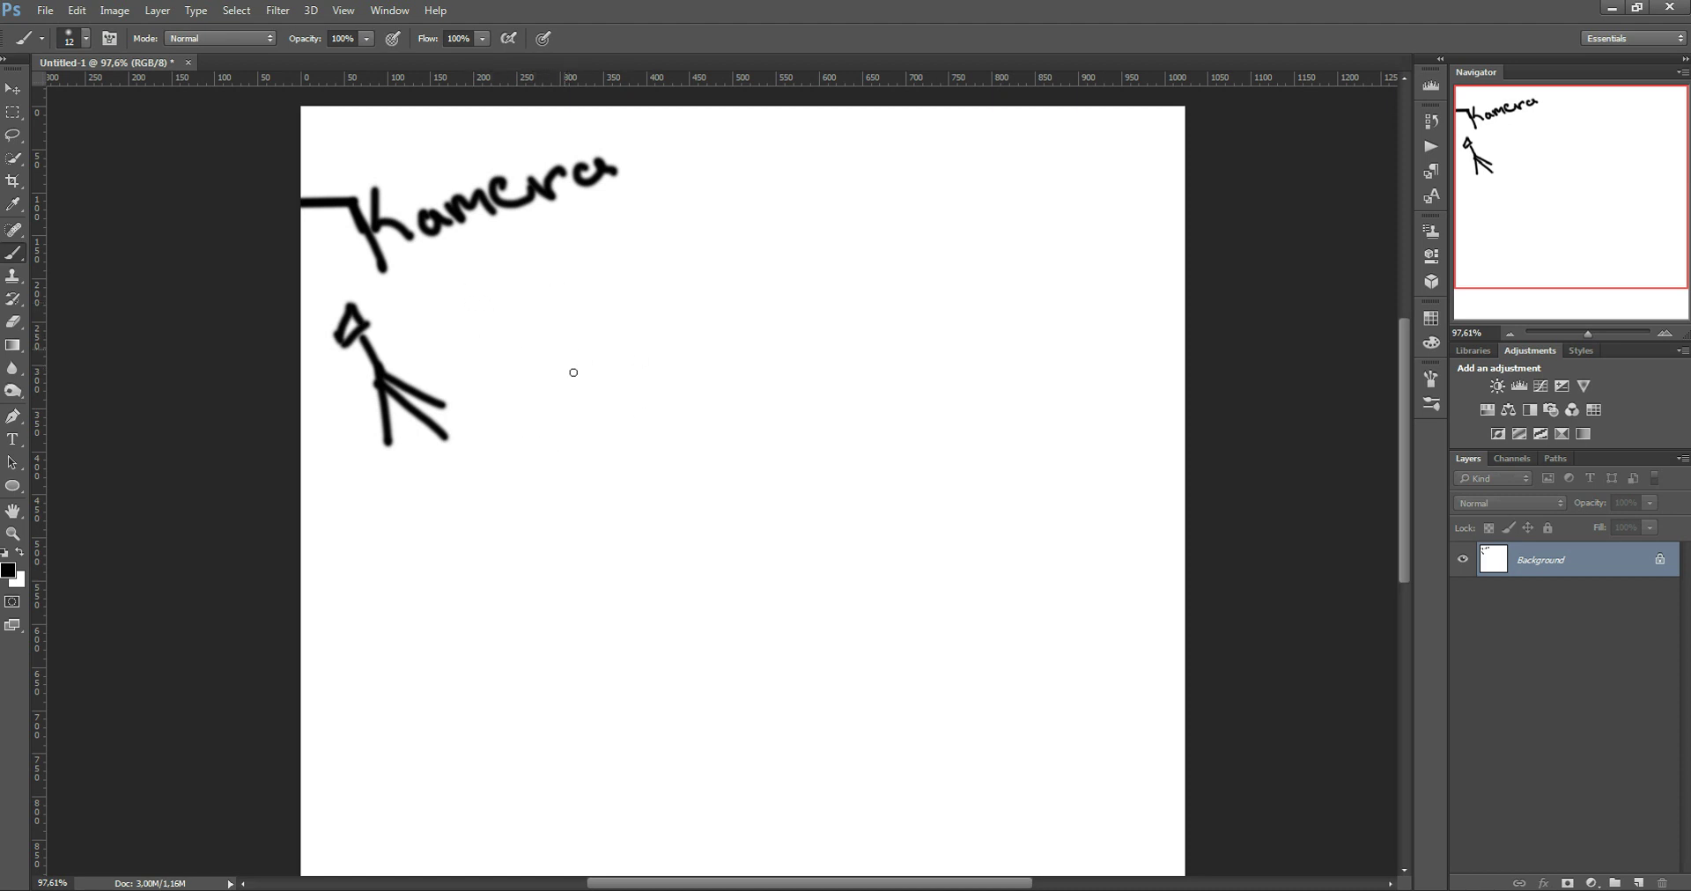
pyautogui.moveTo(521, 310)
pyautogui.mouseDown()
pyautogui.moveTo(547, 345)
pyautogui.moveTo(611, 264)
pyautogui.moveTo(748, 219)
pyautogui.moveTo(789, 167)
pyautogui.moveTo(802, 191)
pyautogui.mouseUp()
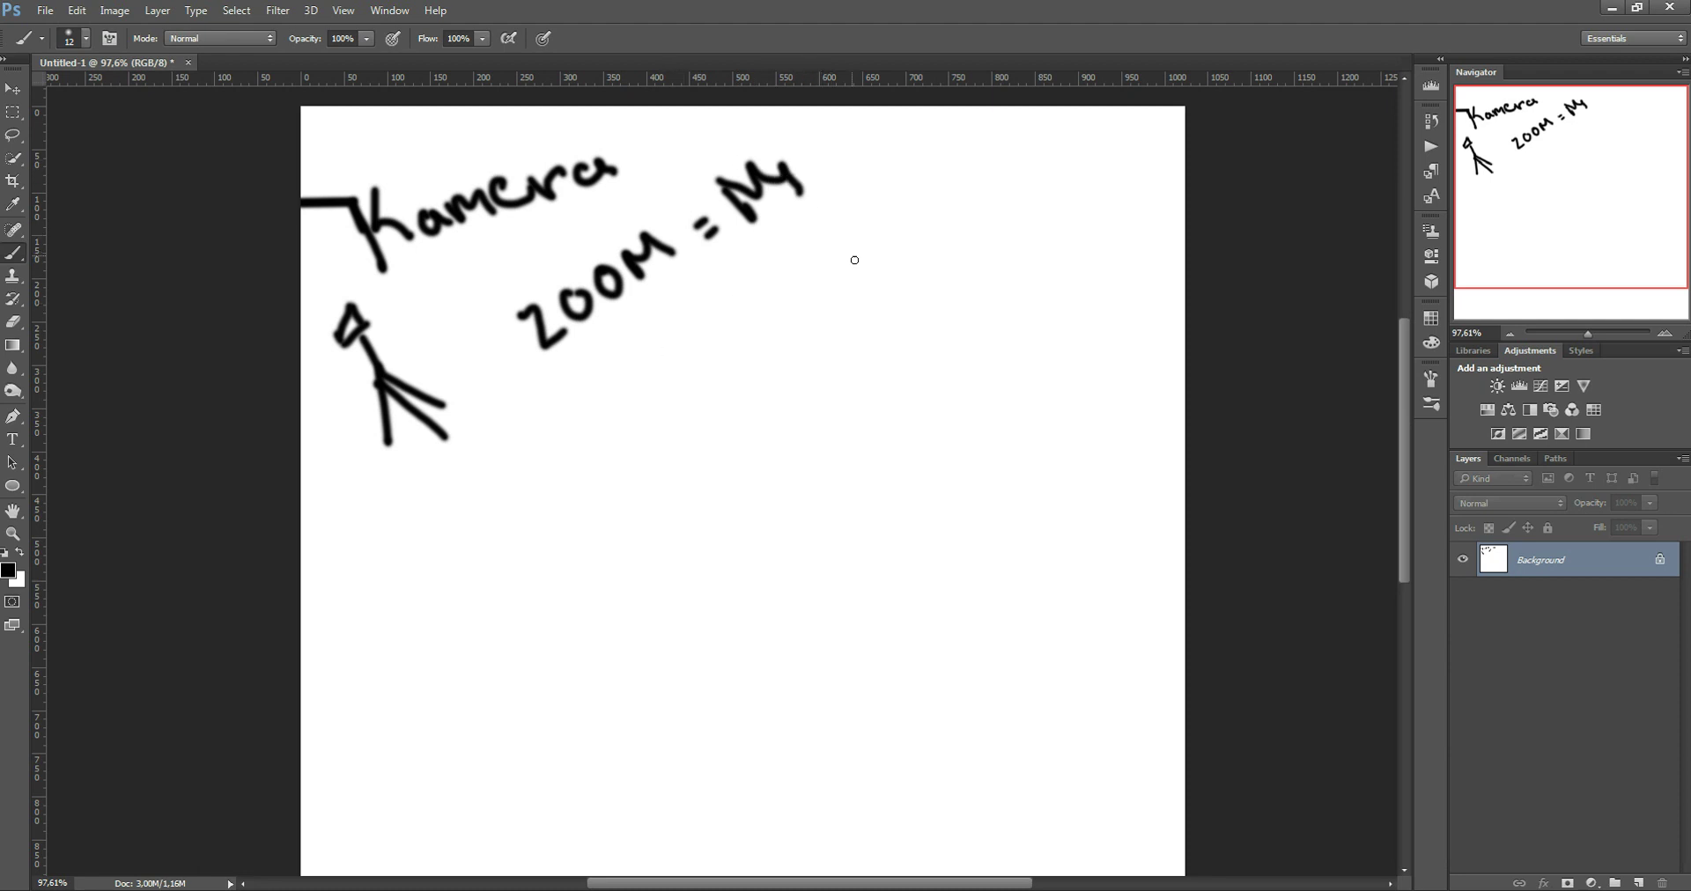
# Undo the stray stroke after 'ZOOM =' and brush the N into an M.
pyautogui.hotkey('ctrl', 'alt', 'z')
pyautogui.hotkey('ctrl', 'alt', 'z')
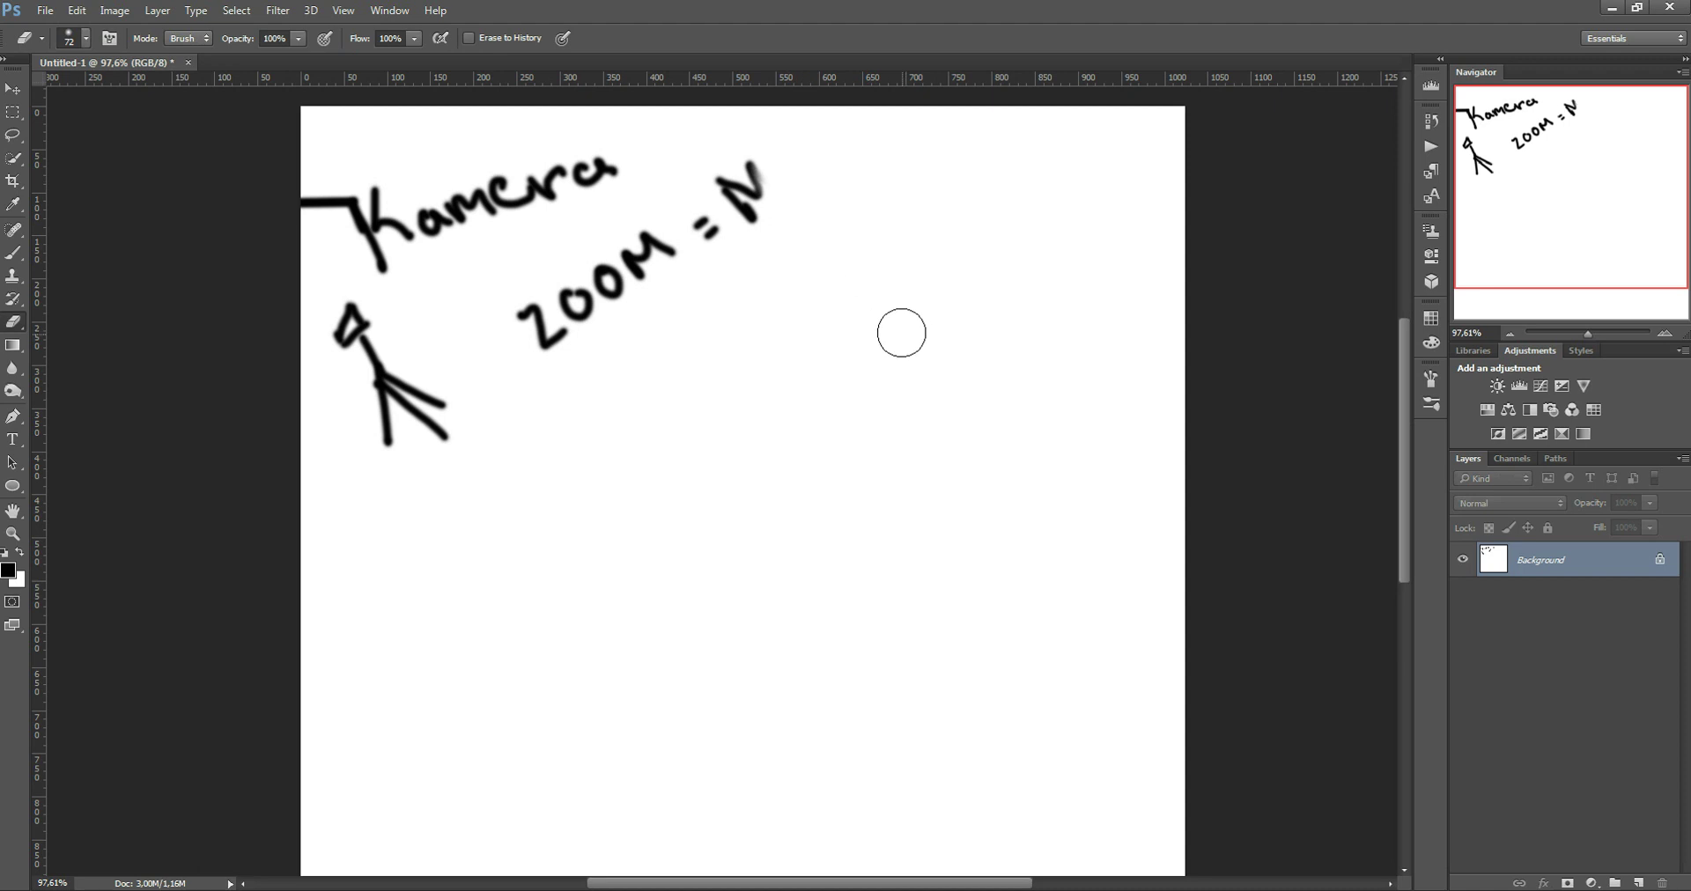
pyautogui.press('m')
pyautogui.moveTo(759, 169); pyautogui.dragTo(789, 204)
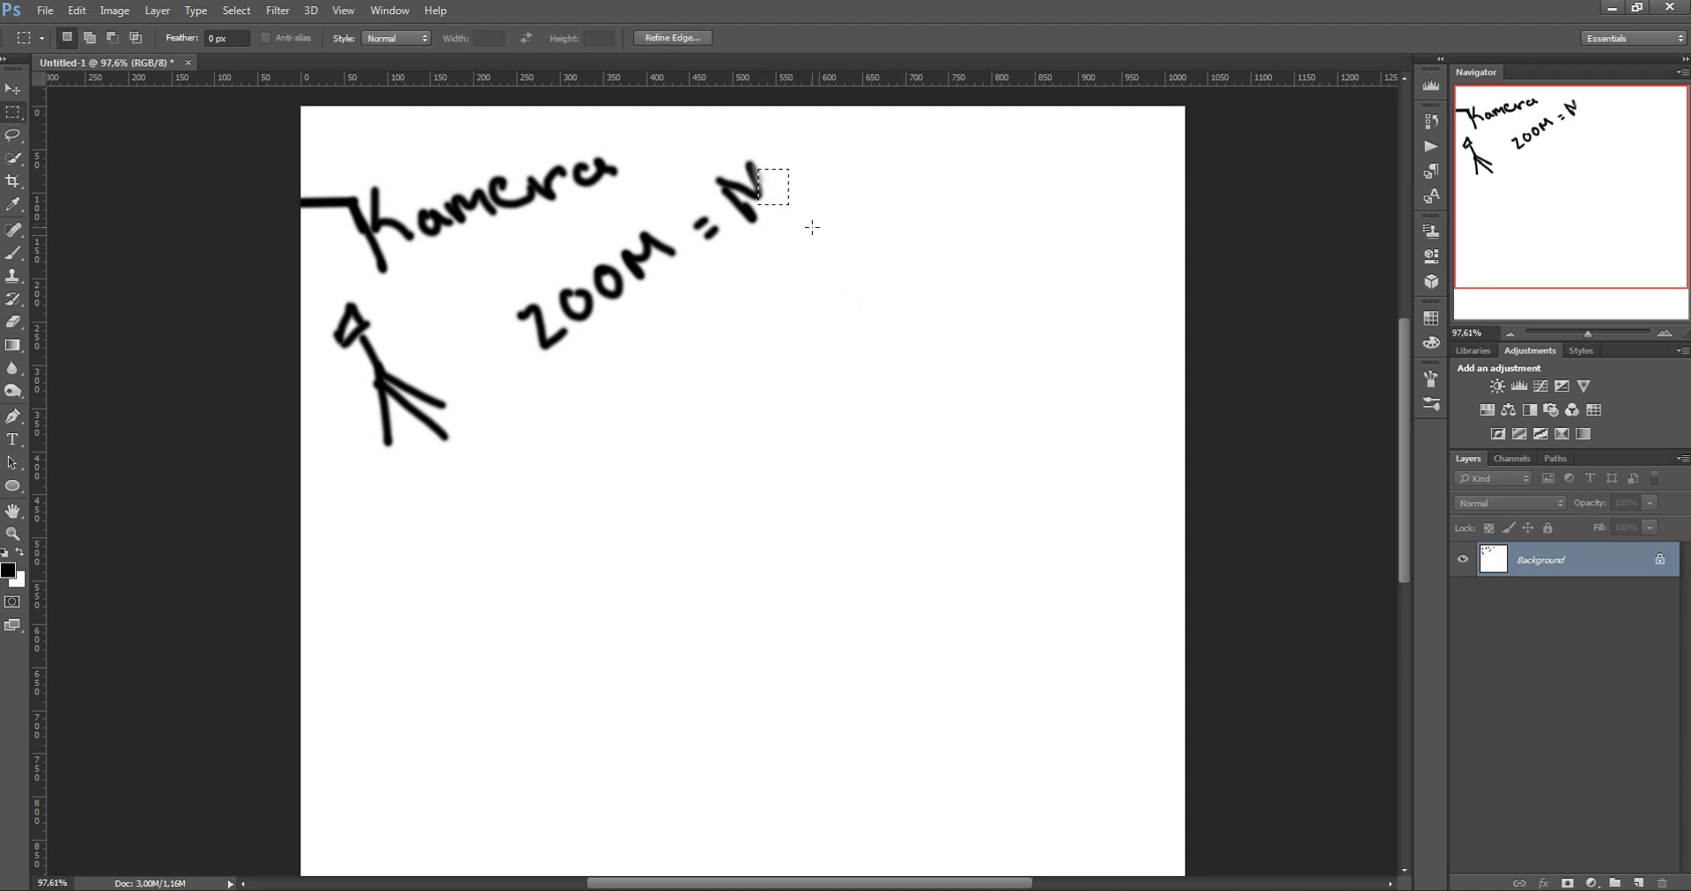
pyautogui.click(827, 251)
pyautogui.press('b')
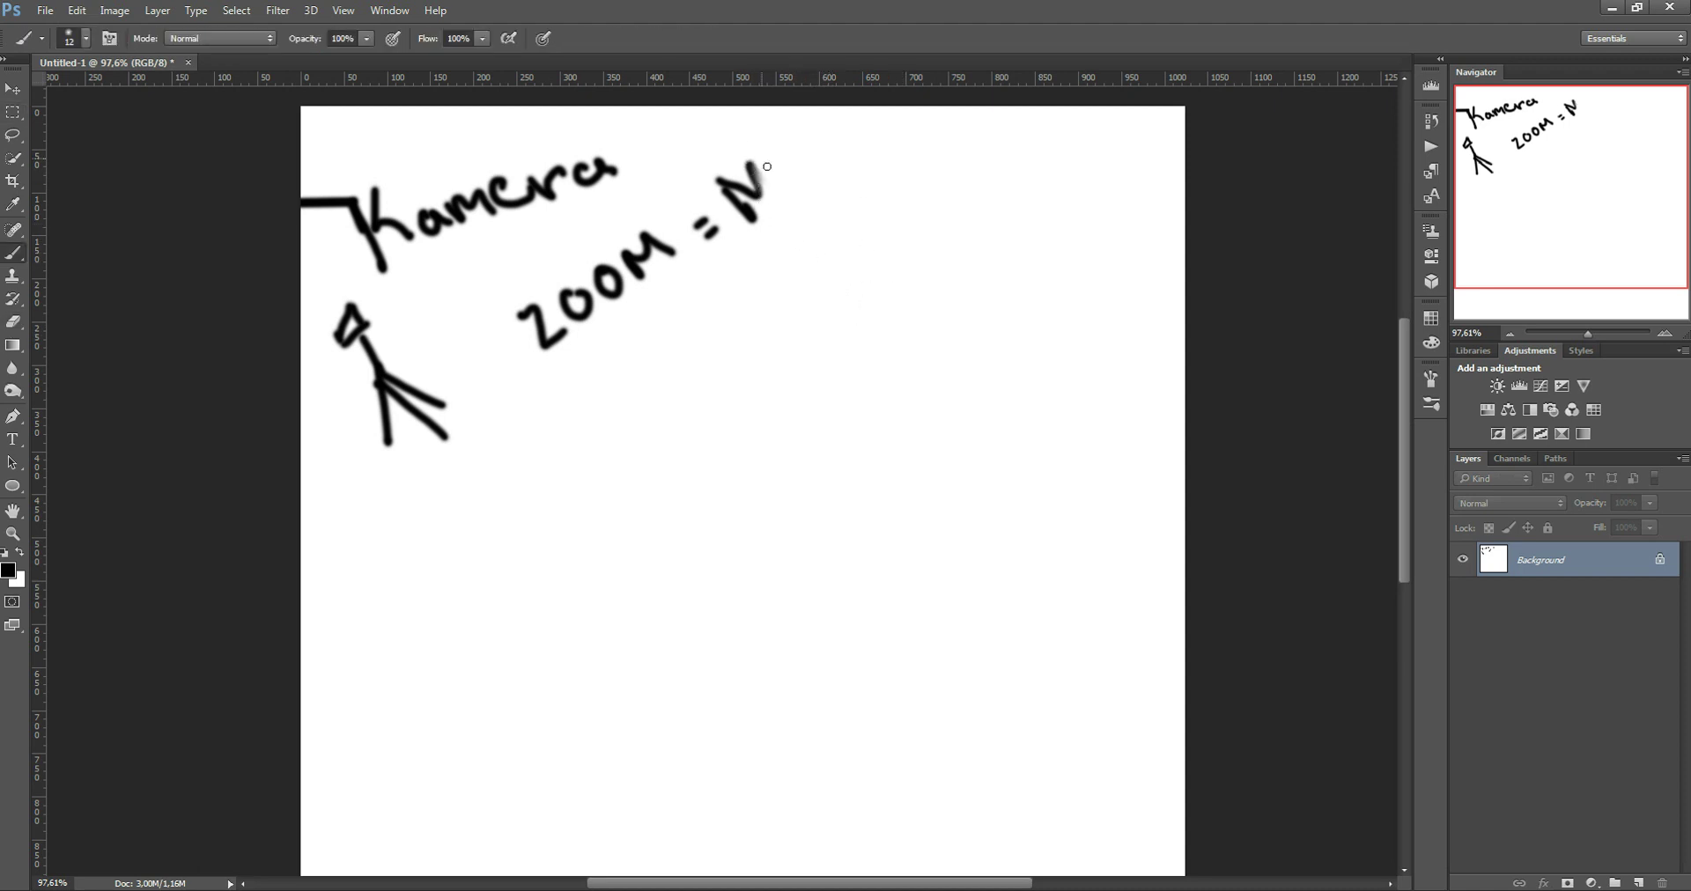
pyautogui.moveTo(755, 163); pyautogui.dragTo(780, 199)
# Handwrite 'Focus = M' and 'ISO = 100' below, beginning an S.SPEED line.
pyautogui.moveTo(563, 367)
pyautogui.mouseDown()
pyautogui.moveTo(576, 401)
pyautogui.moveTo(622, 344)
pyautogui.moveTo(629, 370)
pyautogui.moveTo(671, 322)
pyautogui.mouseUp()
pyautogui.moveTo(735, 278)
pyautogui.mouseDown()
pyautogui.moveTo(745, 266)
pyautogui.moveTo(751, 283)
pyautogui.moveTo(805, 221)
pyautogui.moveTo(833, 243)
pyautogui.mouseUp()
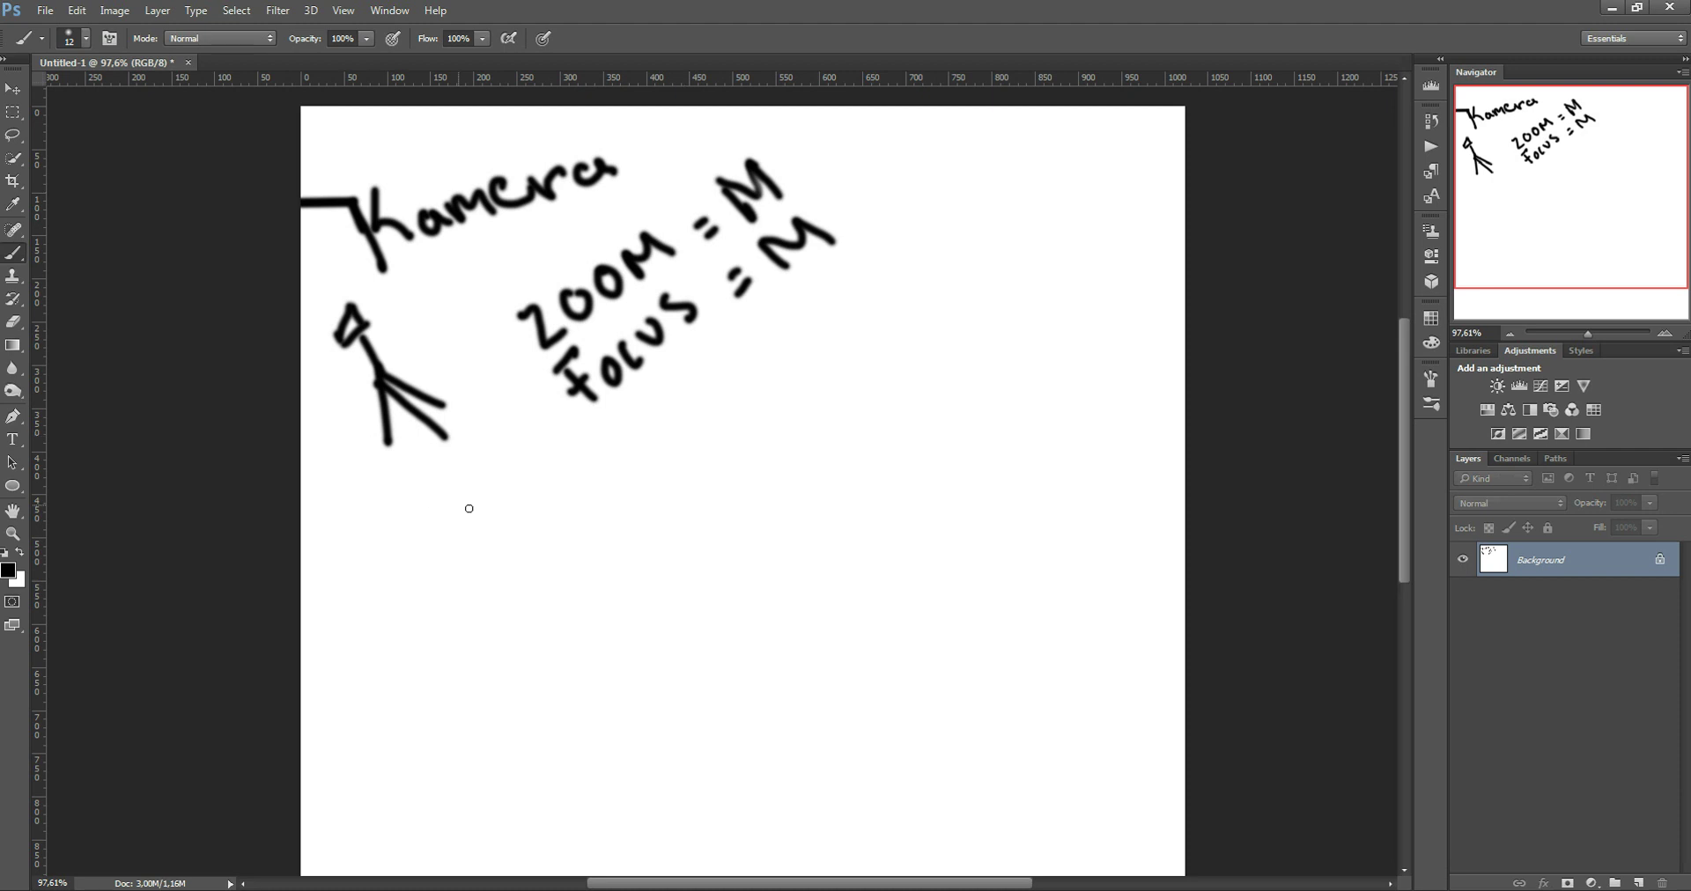
pyautogui.moveTo(618, 421); pyautogui.dragTo(638, 449)
pyautogui.moveTo(680, 380); pyautogui.dragTo(705, 406)
pyautogui.moveTo(727, 351); pyautogui.dragTo(742, 338)
pyautogui.moveTo(740, 363); pyautogui.dragTo(753, 350)
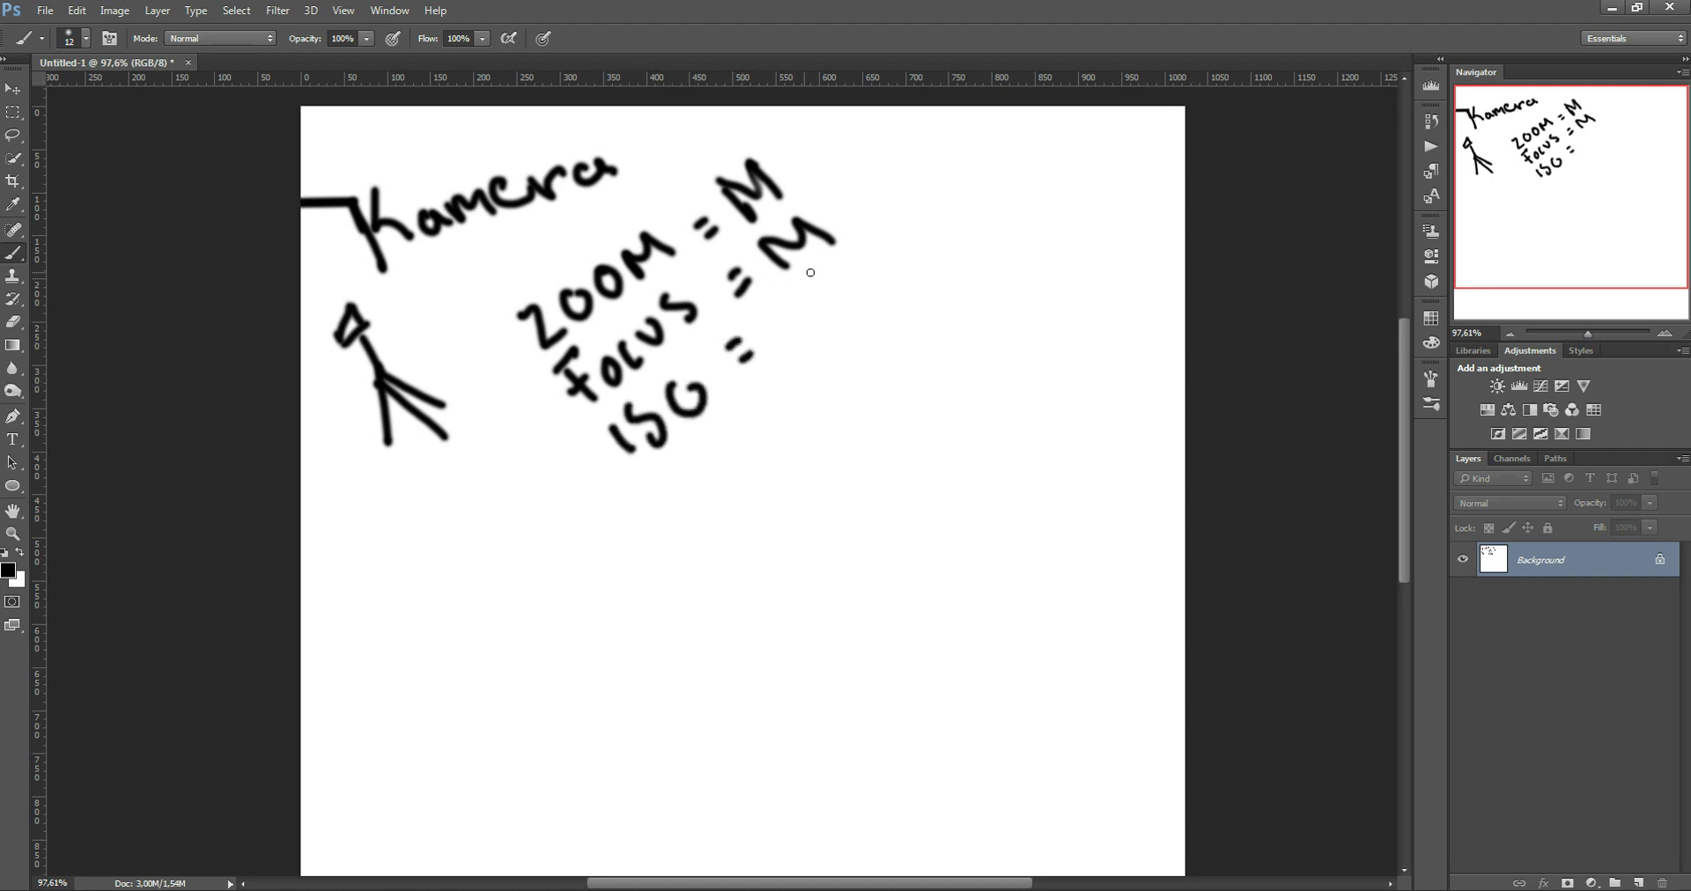
pyautogui.moveTo(778, 298)
pyautogui.mouseDown()
pyautogui.moveTo(797, 322)
pyautogui.moveTo(823, 273)
pyautogui.mouseUp()
pyautogui.moveTo(656, 485)
pyautogui.mouseDown()
pyautogui.moveTo(667, 534)
pyautogui.moveTo(709, 481)
pyautogui.moveTo(710, 509)
pyautogui.moveTo(715, 476)
pyautogui.moveTo(751, 482)
pyautogui.moveTo(748, 465)
pyautogui.moveTo(788, 449)
pyautogui.moveTo(775, 423)
pyautogui.moveTo(809, 430)
pyautogui.moveTo(796, 394)
pyautogui.moveTo(819, 432)
pyautogui.moveTo(857, 383)
pyautogui.mouseUp()
# Complete the handwritten line 'S.SPEED = 100/1'.
pyautogui.click(702, 507)
pyautogui.moveTo(867, 319); pyautogui.dragTo(879, 336)
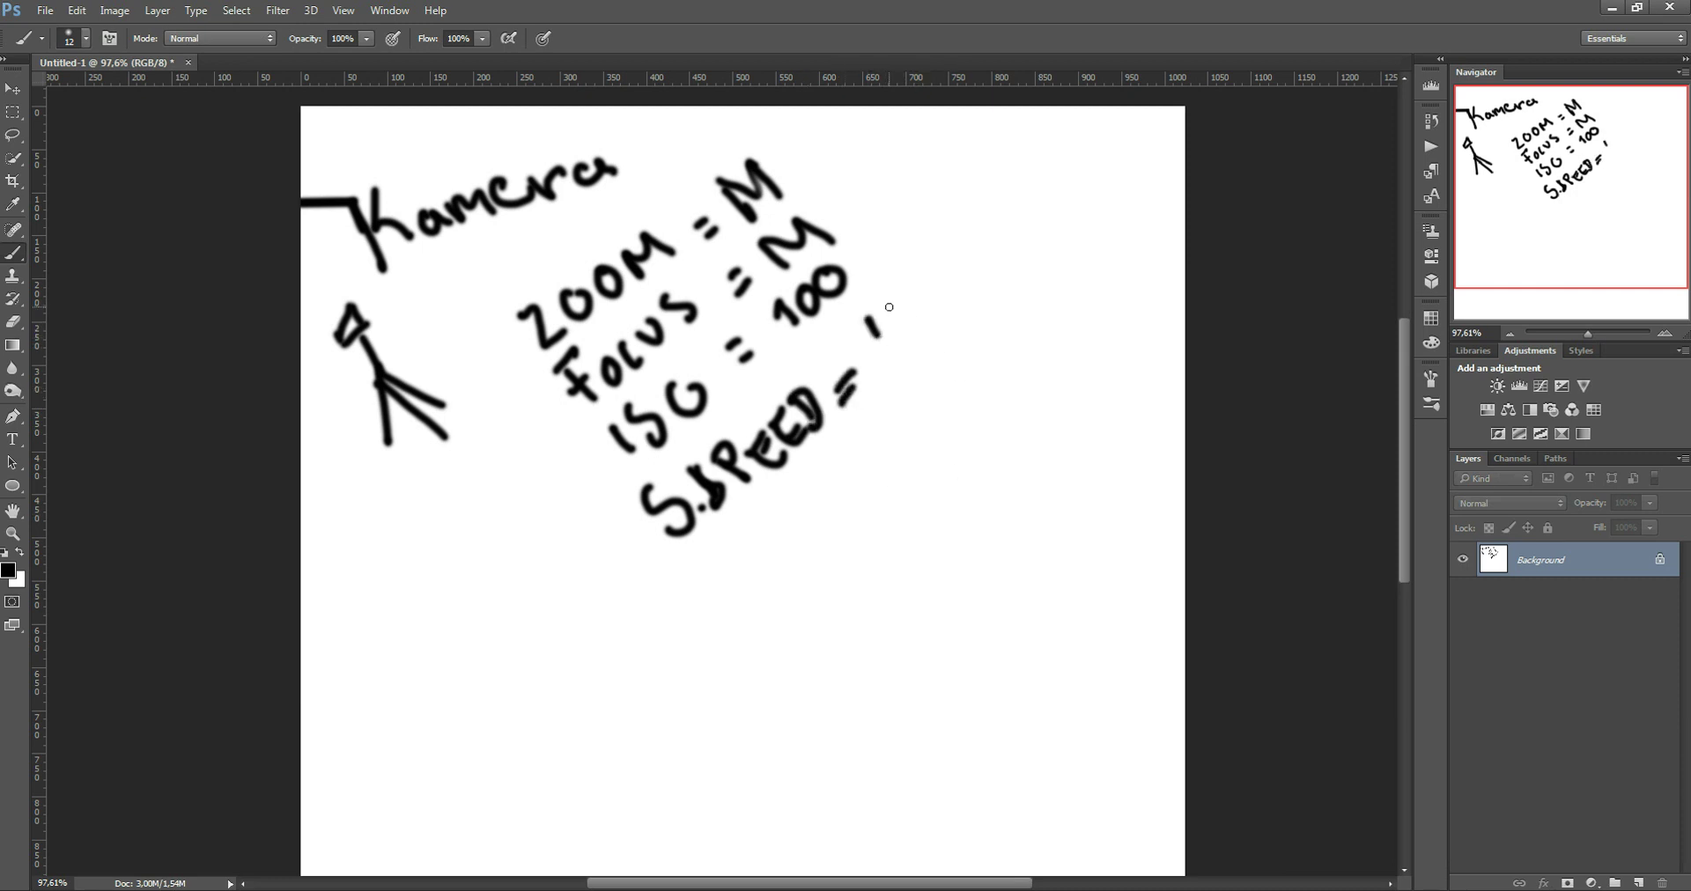
pyautogui.moveTo(895, 300); pyautogui.dragTo(913, 287)
pyautogui.moveTo(940, 259)
pyautogui.mouseDown()
pyautogui.moveTo(946, 341)
pyautogui.moveTo(968, 326)
pyautogui.mouseUp()
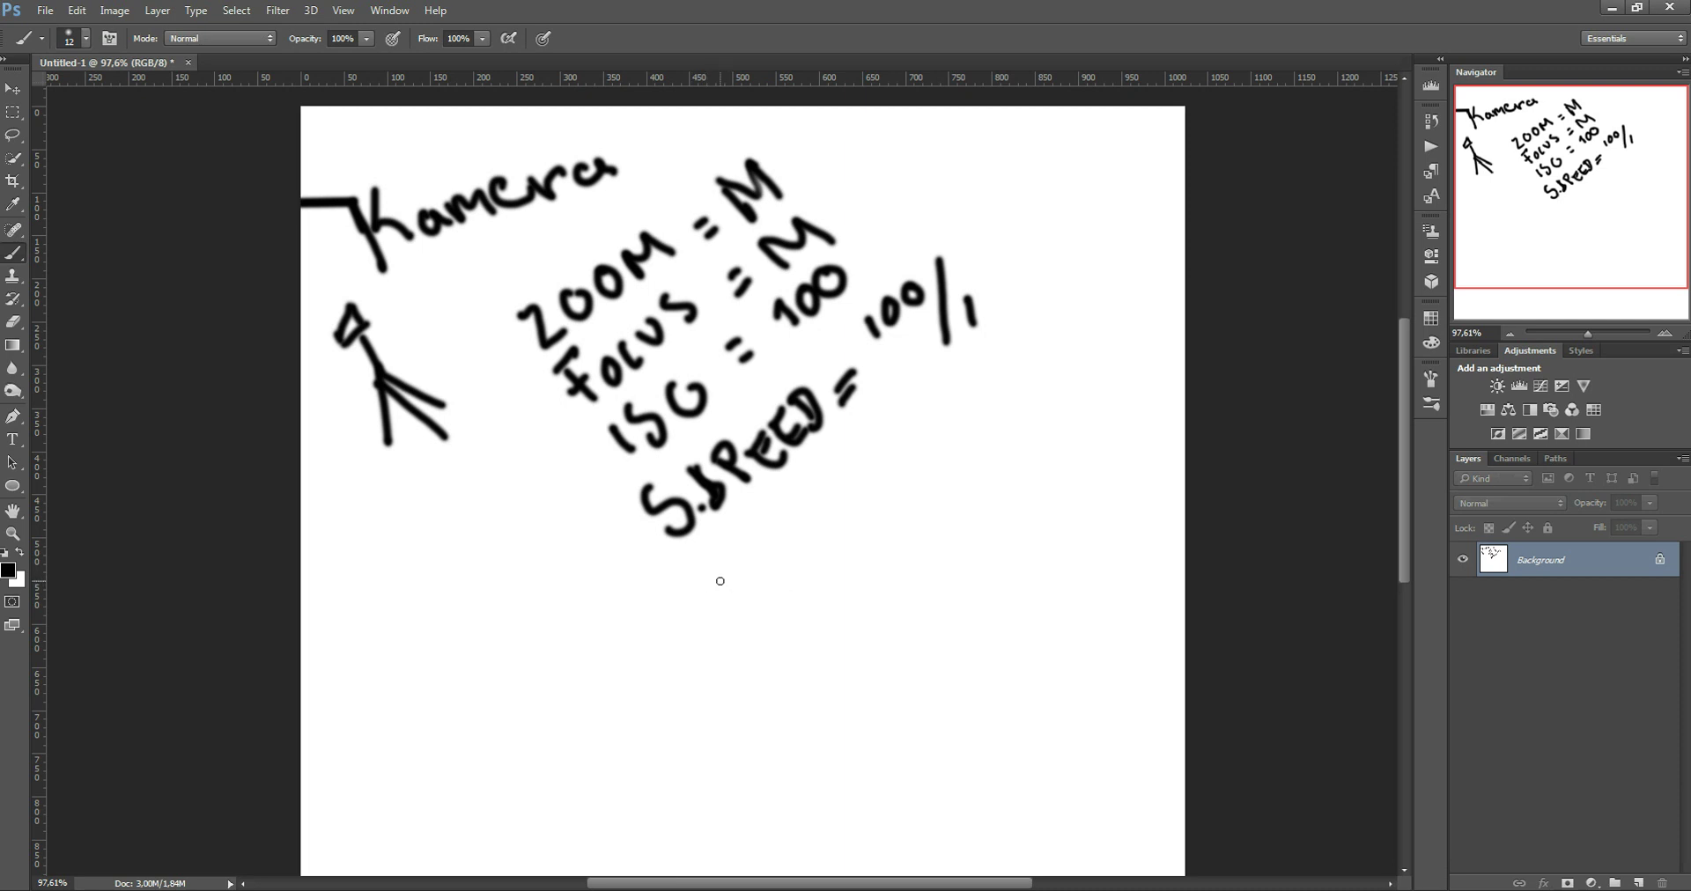
# Handwrite 'A = f/2.8' and draw a bracket along the left of the settings list.
pyautogui.moveTo(706, 558)
pyautogui.mouseDown()
pyautogui.moveTo(727, 602)
pyautogui.moveTo(756, 580)
pyautogui.moveTo(745, 570)
pyautogui.mouseUp()
pyautogui.moveTo(875, 444); pyautogui.dragTo(889, 452)
pyautogui.moveTo(881, 464); pyautogui.dragTo(892, 471)
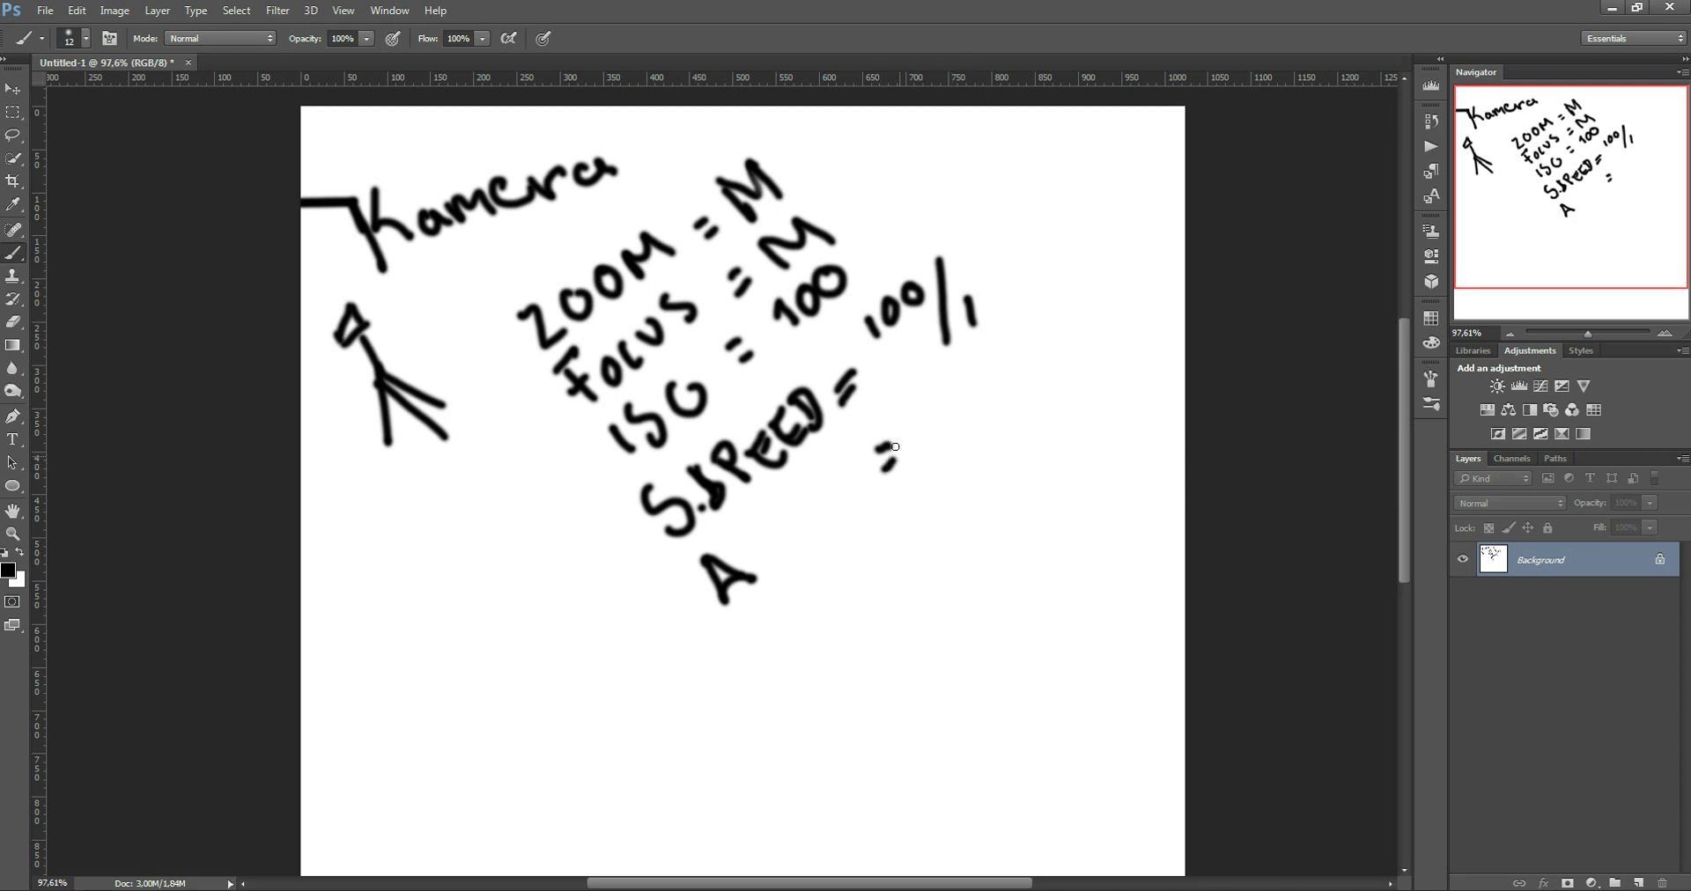
pyautogui.moveTo(929, 411)
pyautogui.mouseDown()
pyautogui.moveTo(951, 436)
pyautogui.moveTo(943, 389)
pyautogui.moveTo(954, 412)
pyautogui.mouseUp()
pyautogui.moveTo(979, 356); pyautogui.dragTo(988, 433)
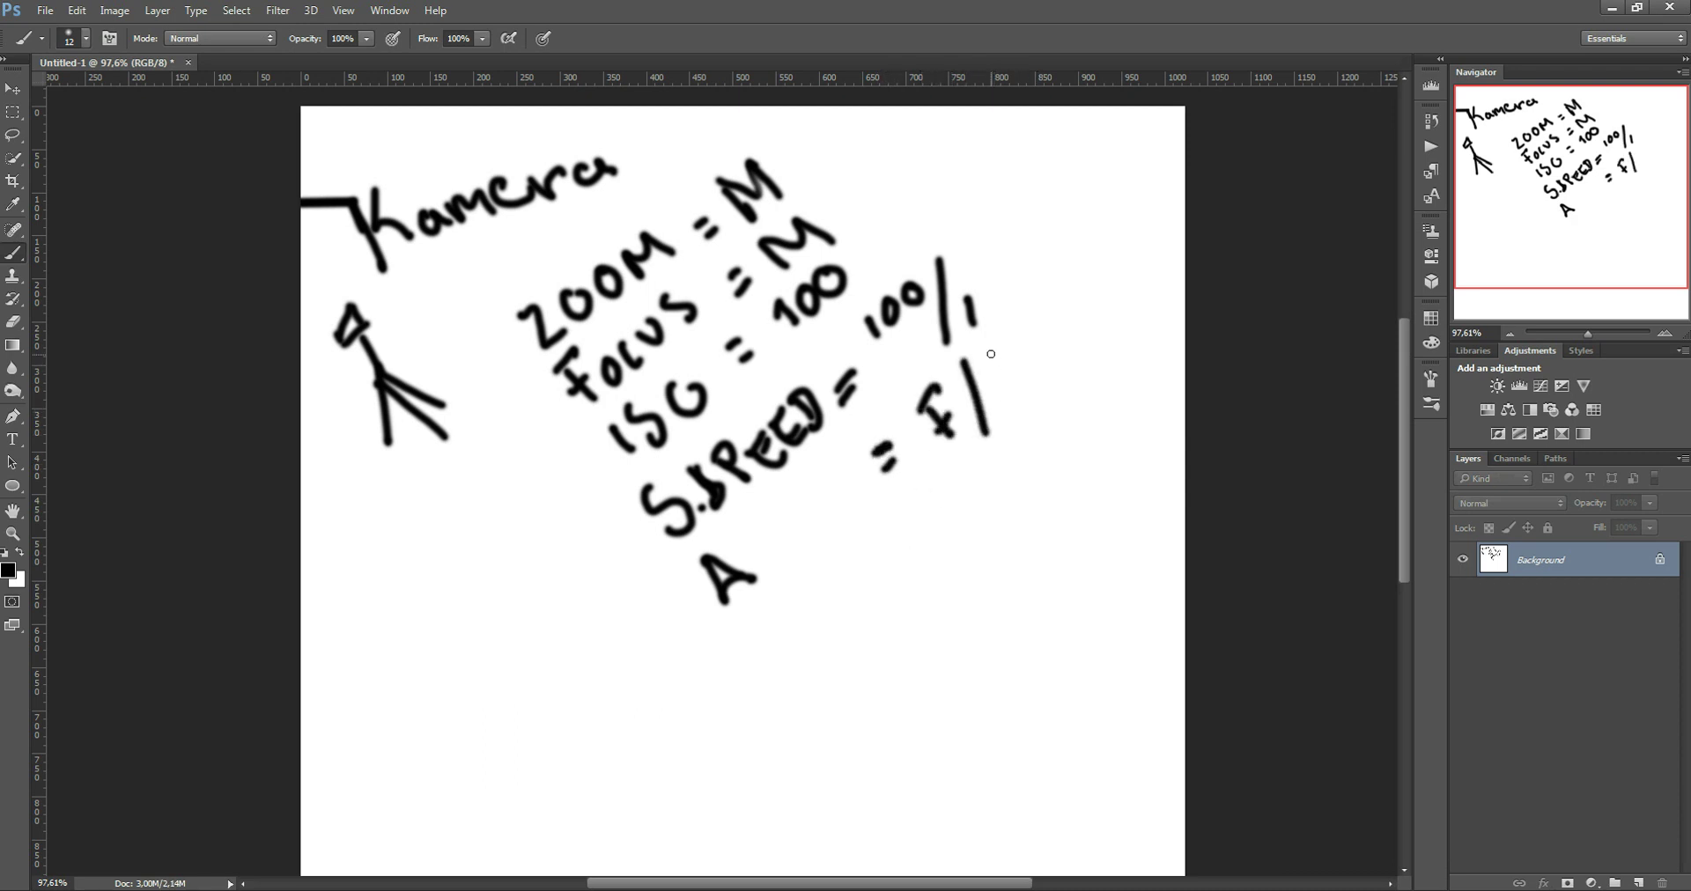
pyautogui.moveTo(987, 341); pyautogui.dragTo(1024, 368)
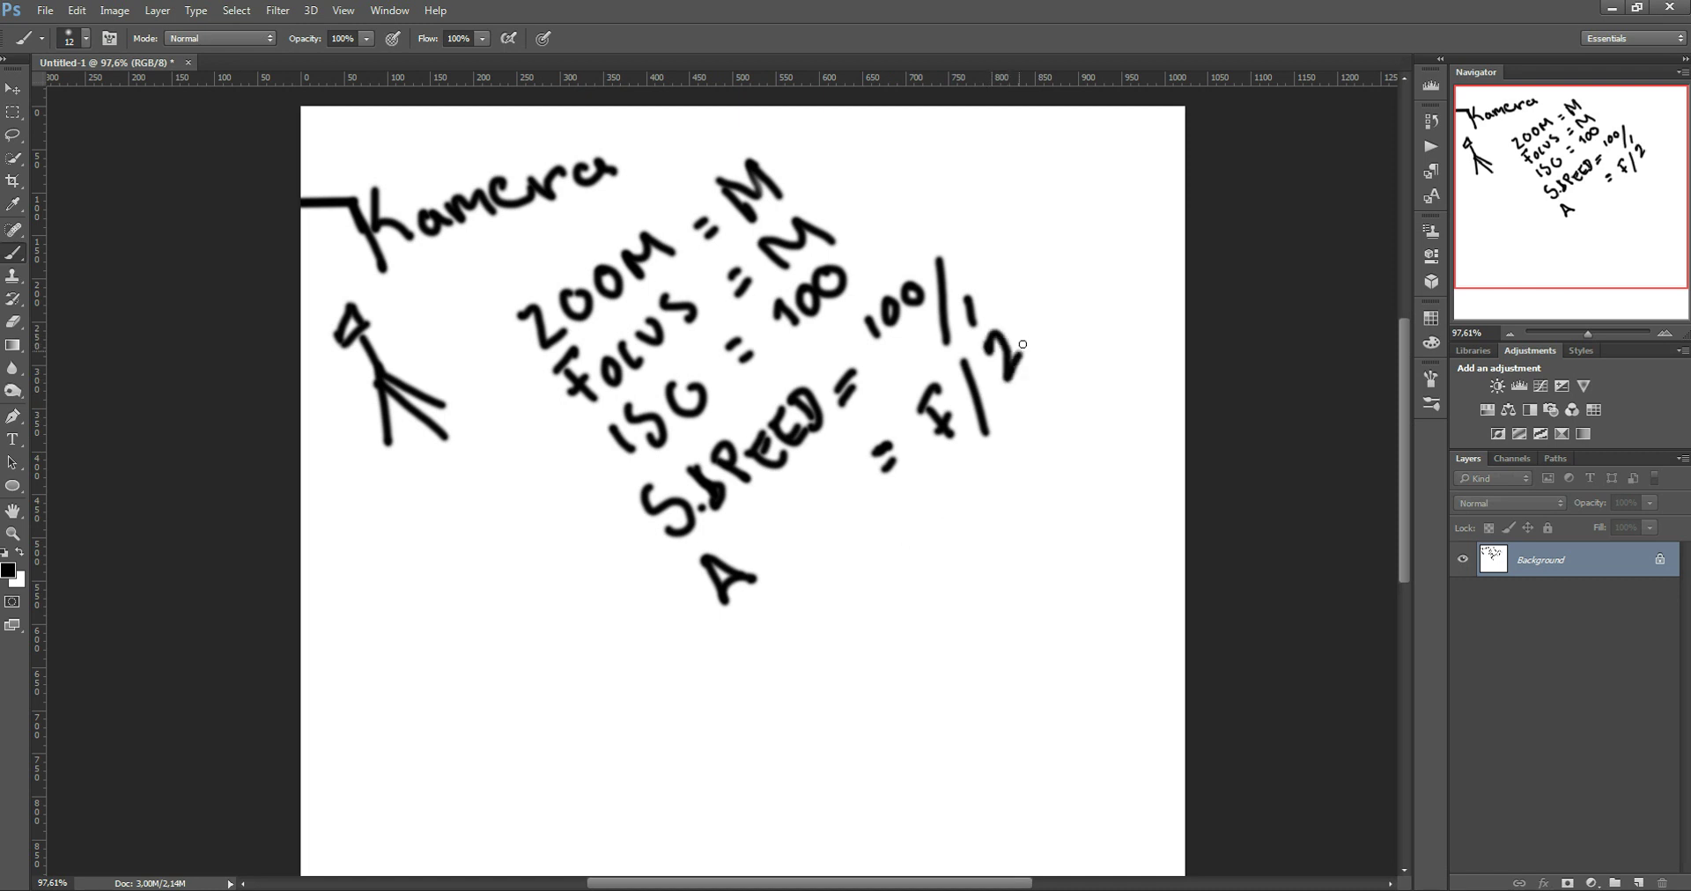
pyautogui.click(1019, 311)
pyautogui.moveTo(1055, 290); pyautogui.dragTo(1062, 315)
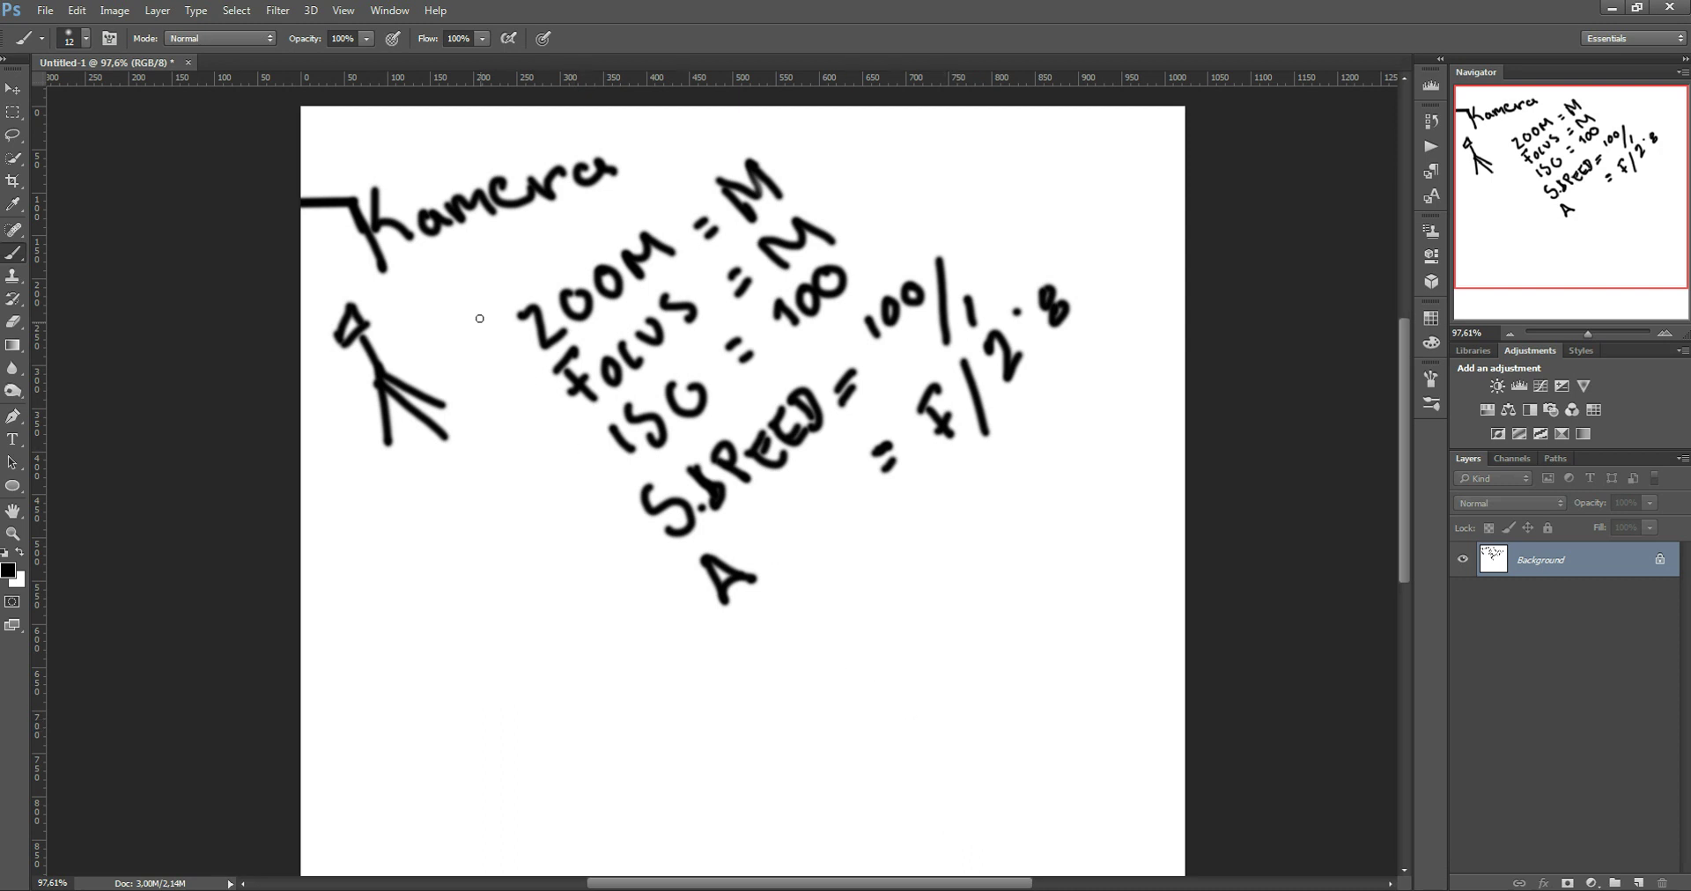
pyautogui.moveTo(489, 315)
pyautogui.mouseDown()
pyautogui.moveTo(512, 289)
pyautogui.moveTo(603, 495)
pyautogui.moveTo(765, 614)
pyautogui.mouseUp()
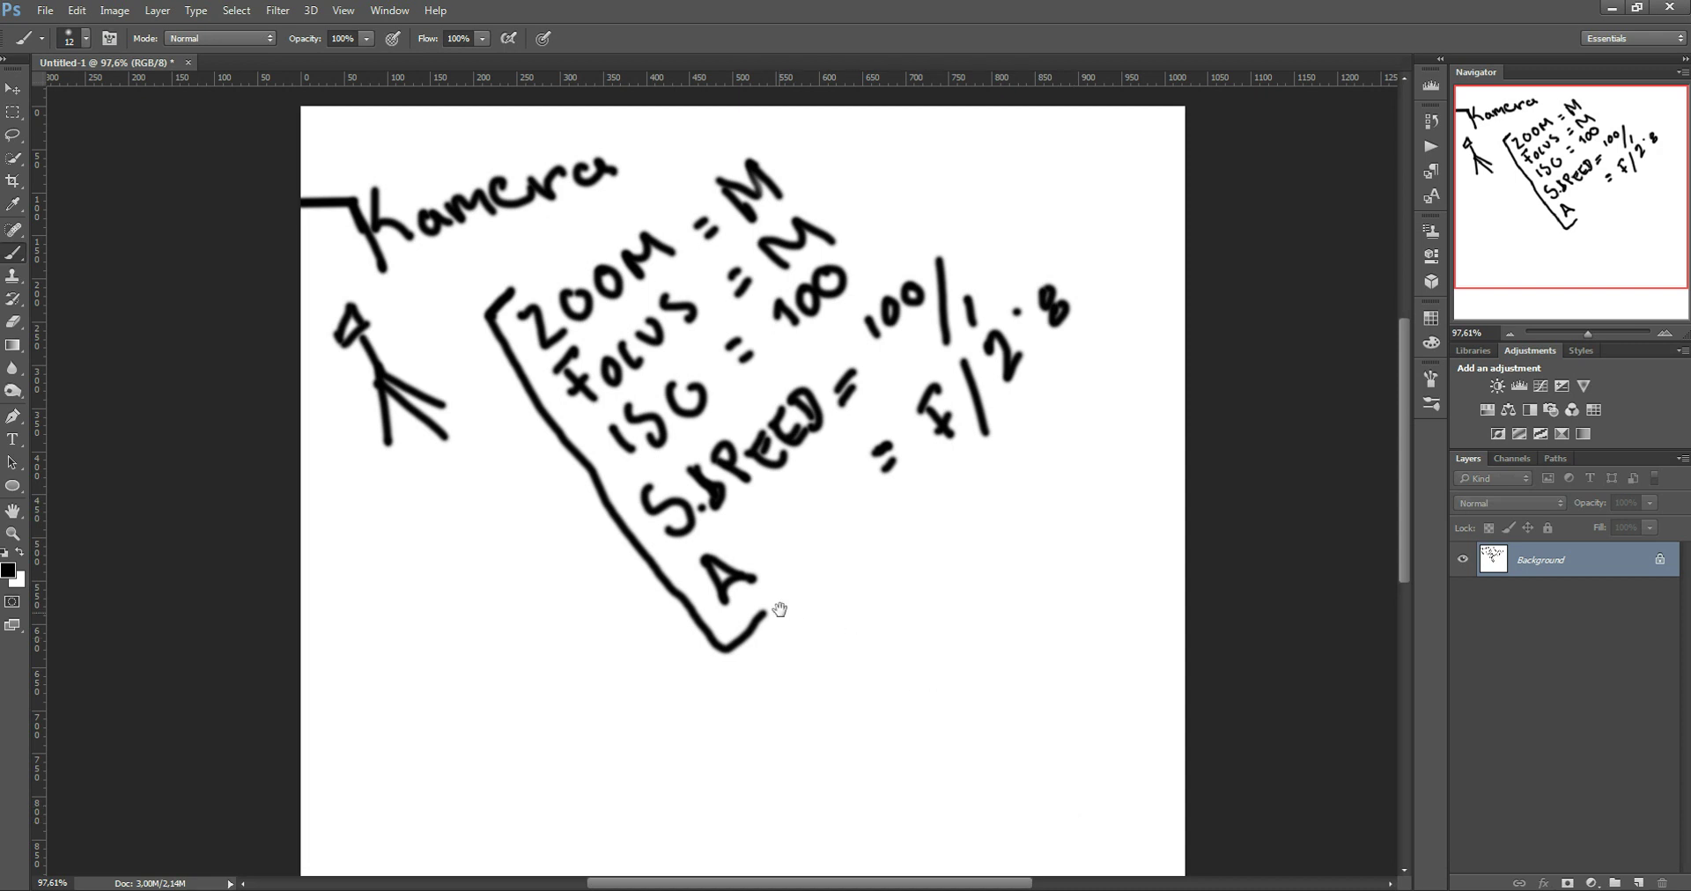
# Pan the sketch upward and switch back to Lightroom's slideshow.
pyautogui.moveTo(780, 647); pyautogui.dragTo(802, 536)
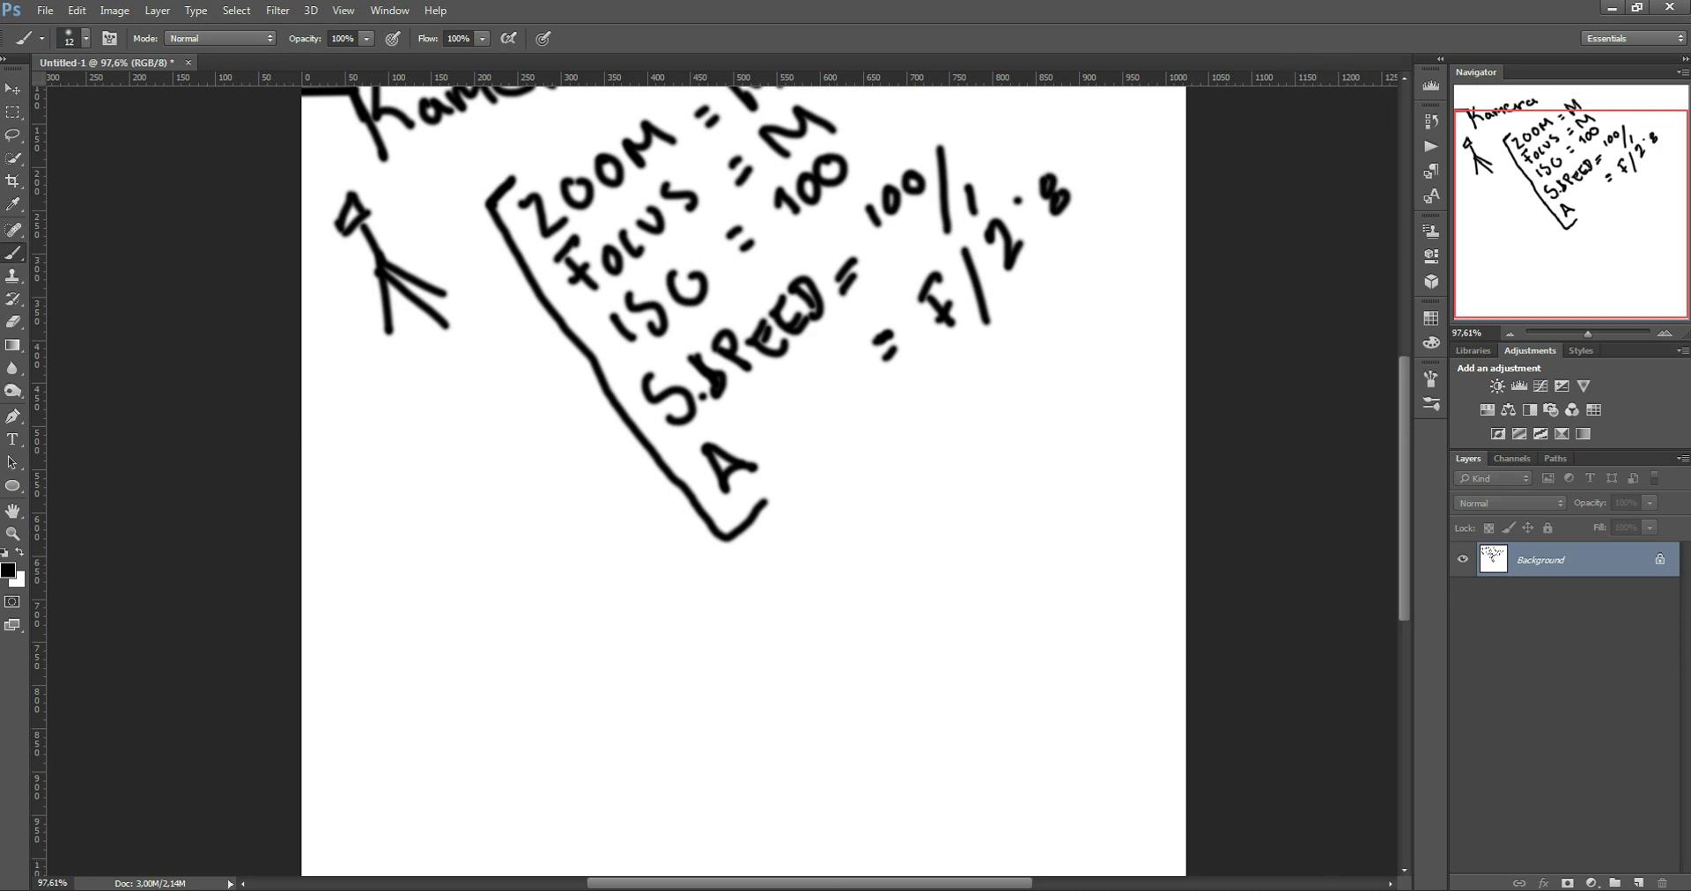
pyautogui.click(1336, 806)
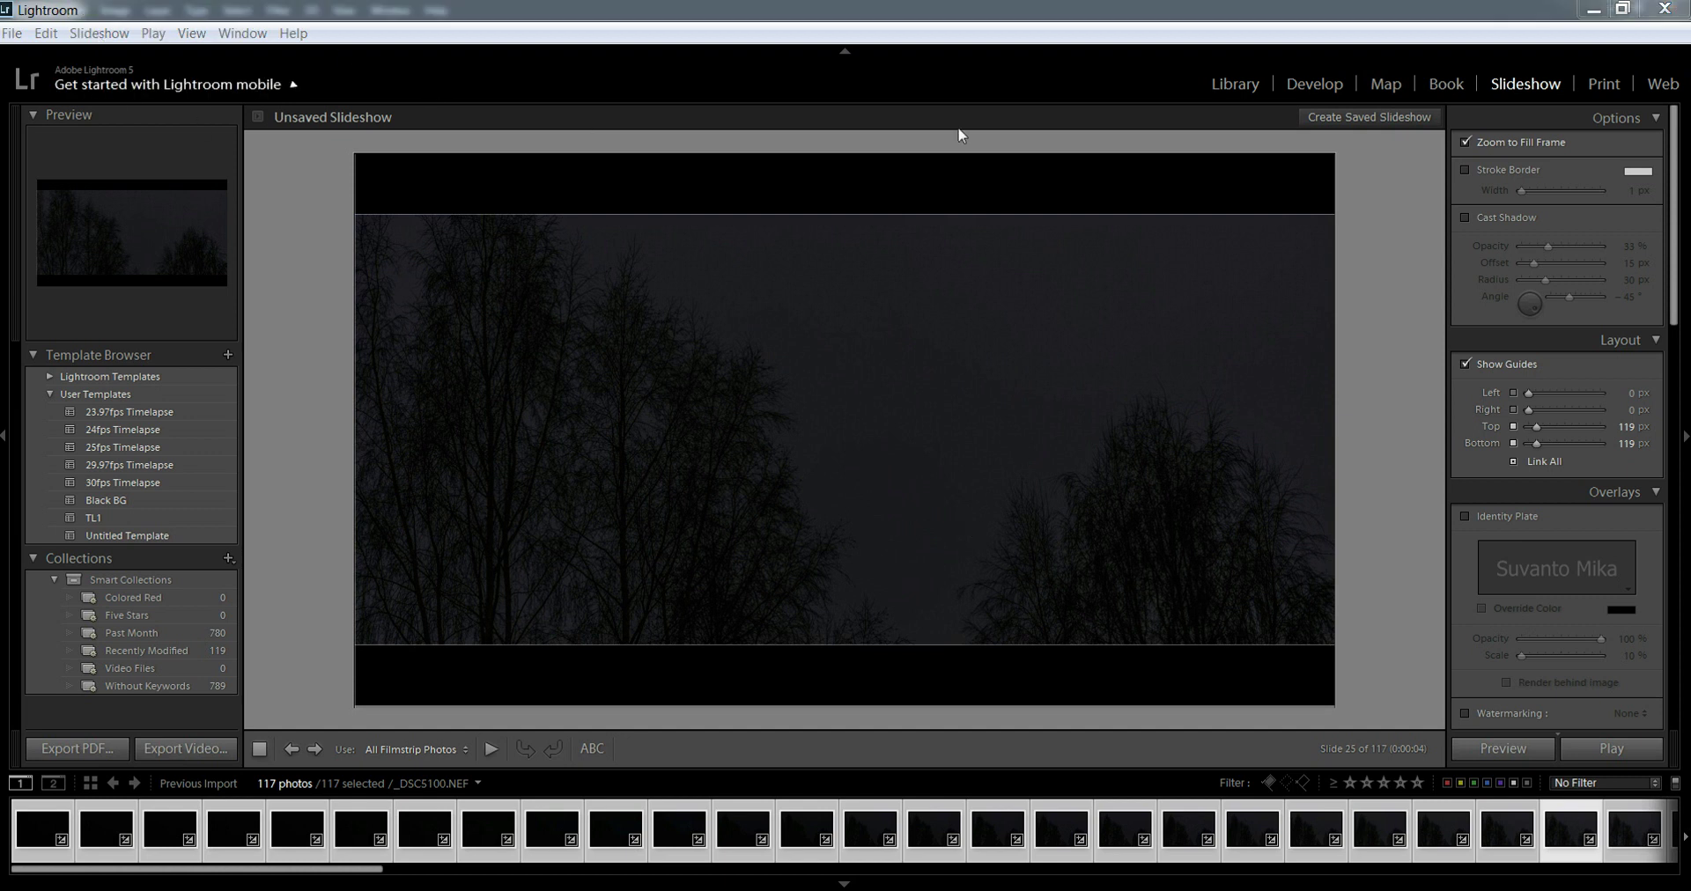
# From the desktop, play Timelapse_2.mp4 in VLC media player, then close VLC.
pyautogui.click(1594, 10)
pyautogui.click(1617, 8)
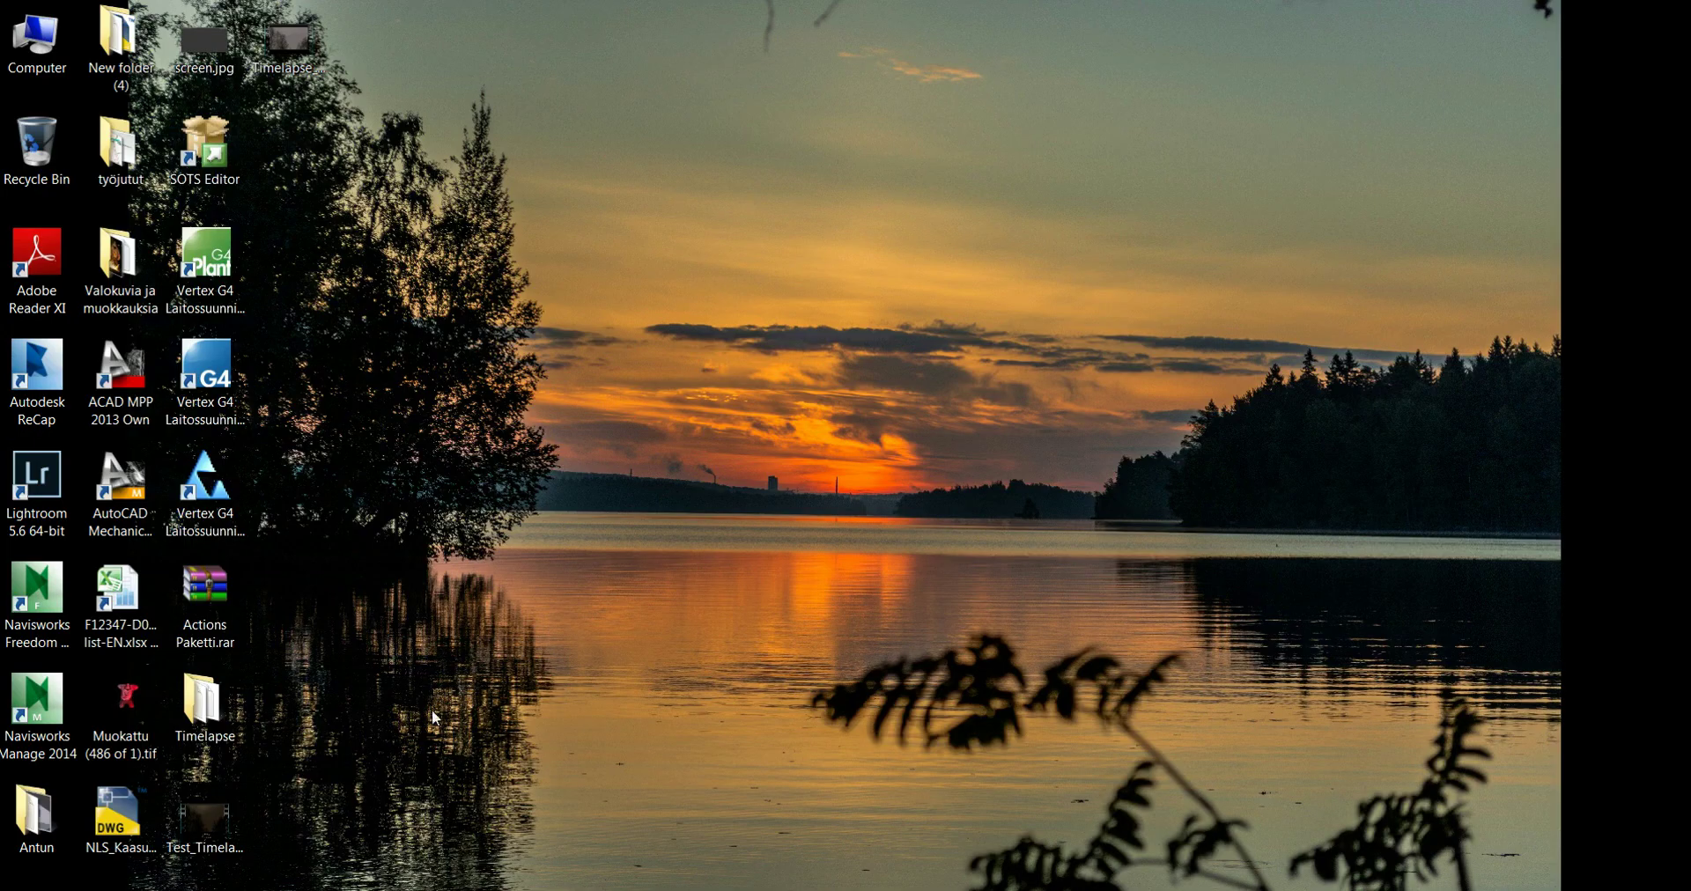
pyautogui.rightClick(238, 838)
pyautogui.rightClick(319, 58)
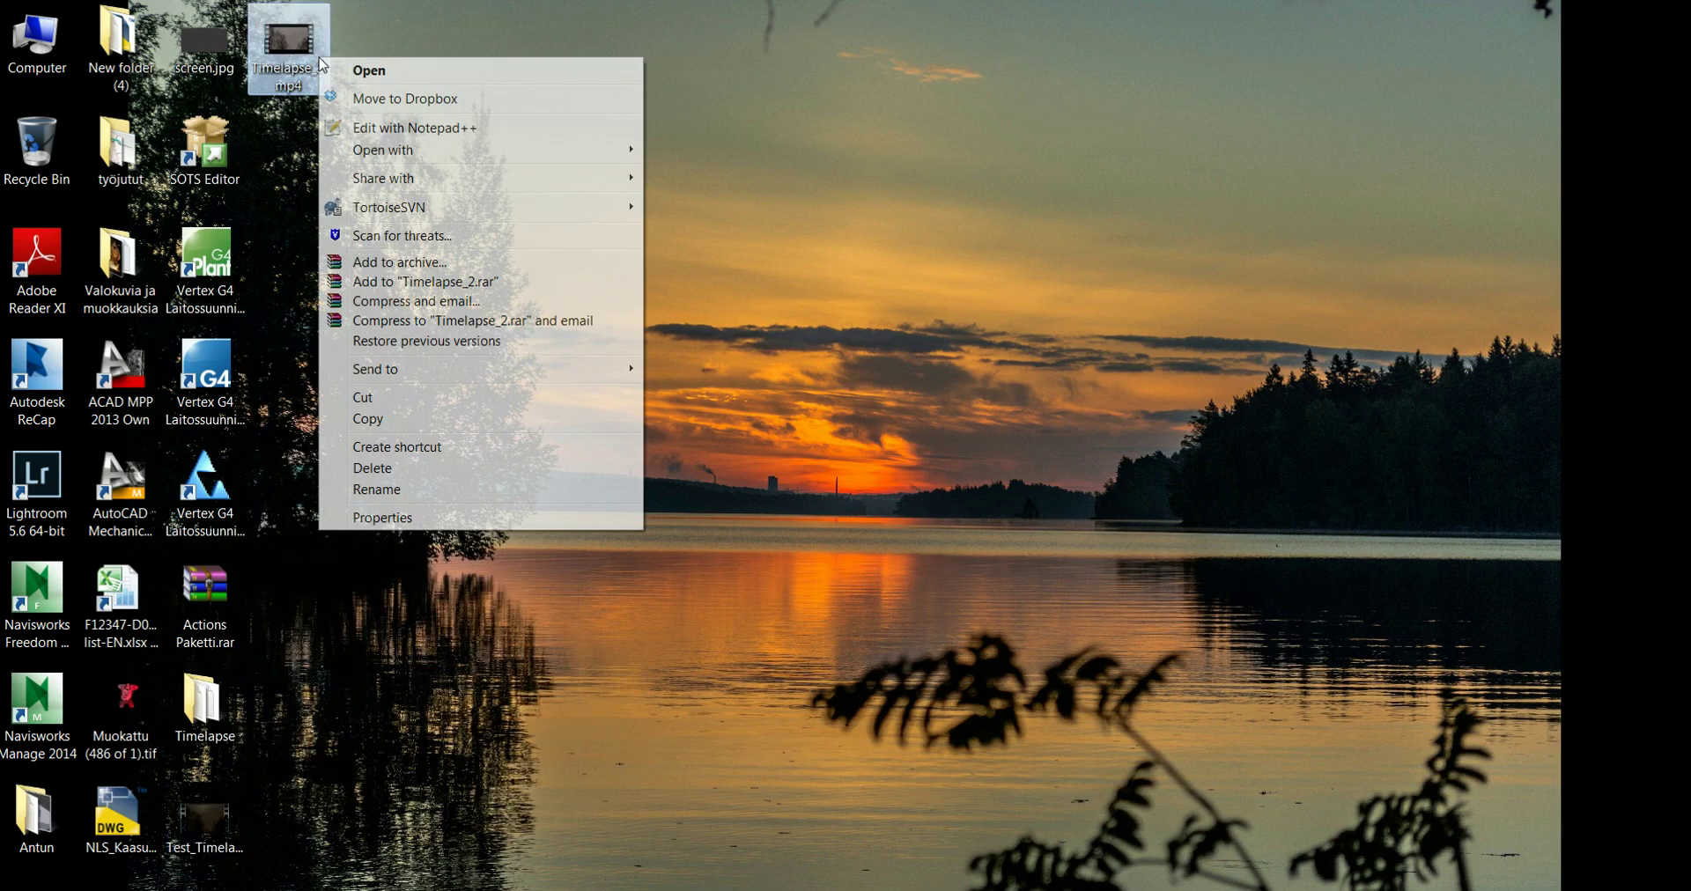
pyautogui.moveTo(383, 150)
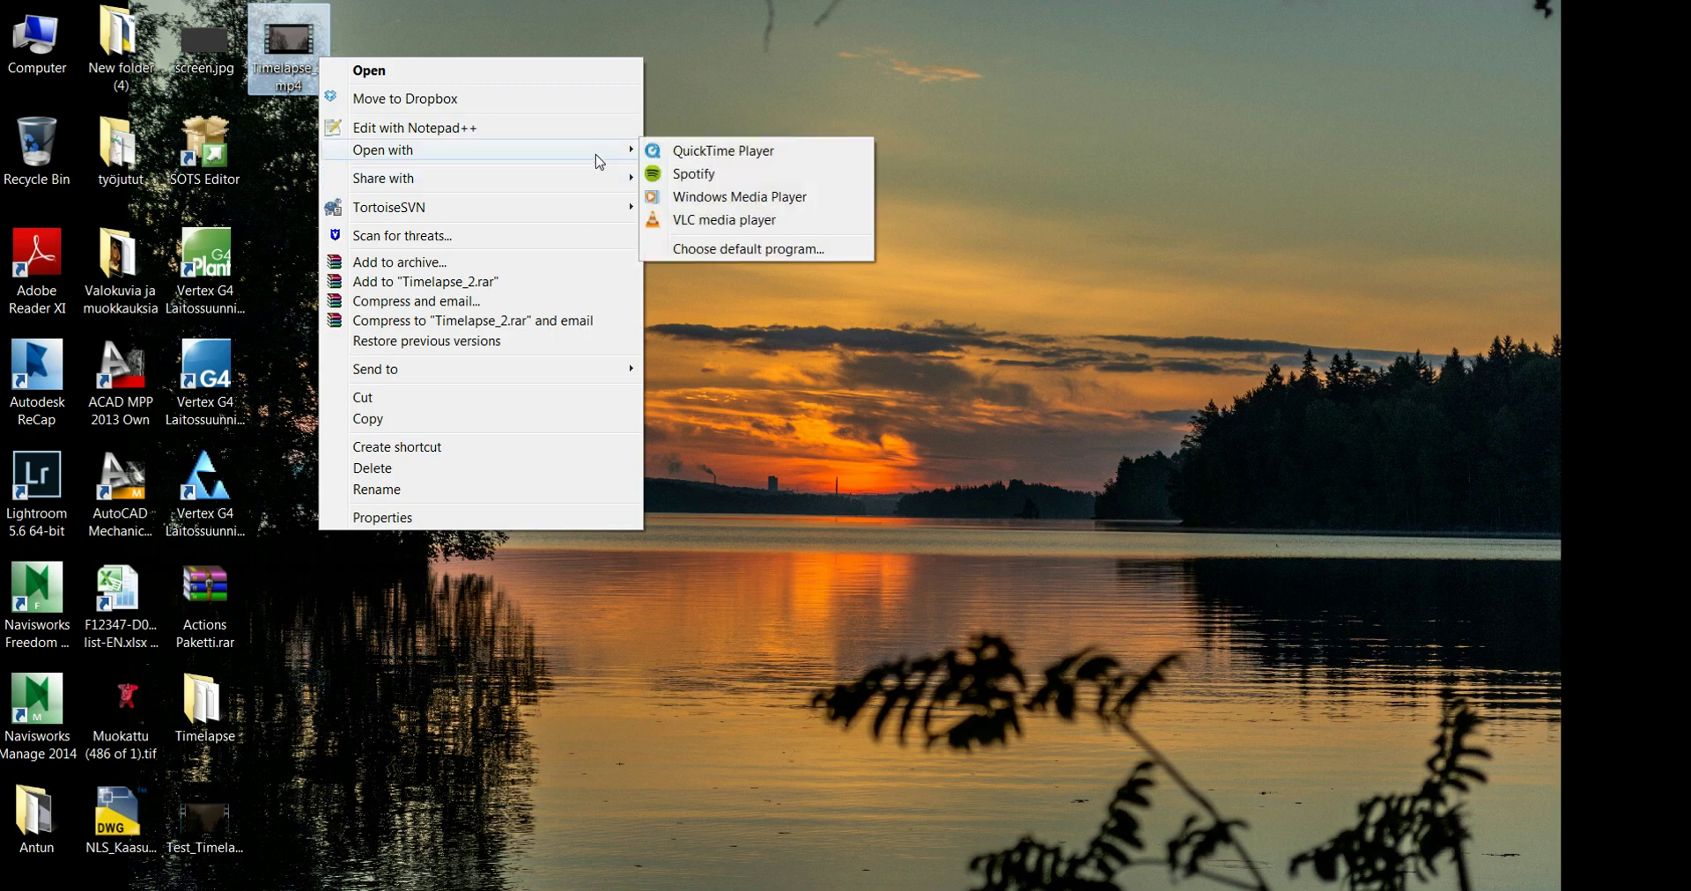
pyautogui.click(727, 220)
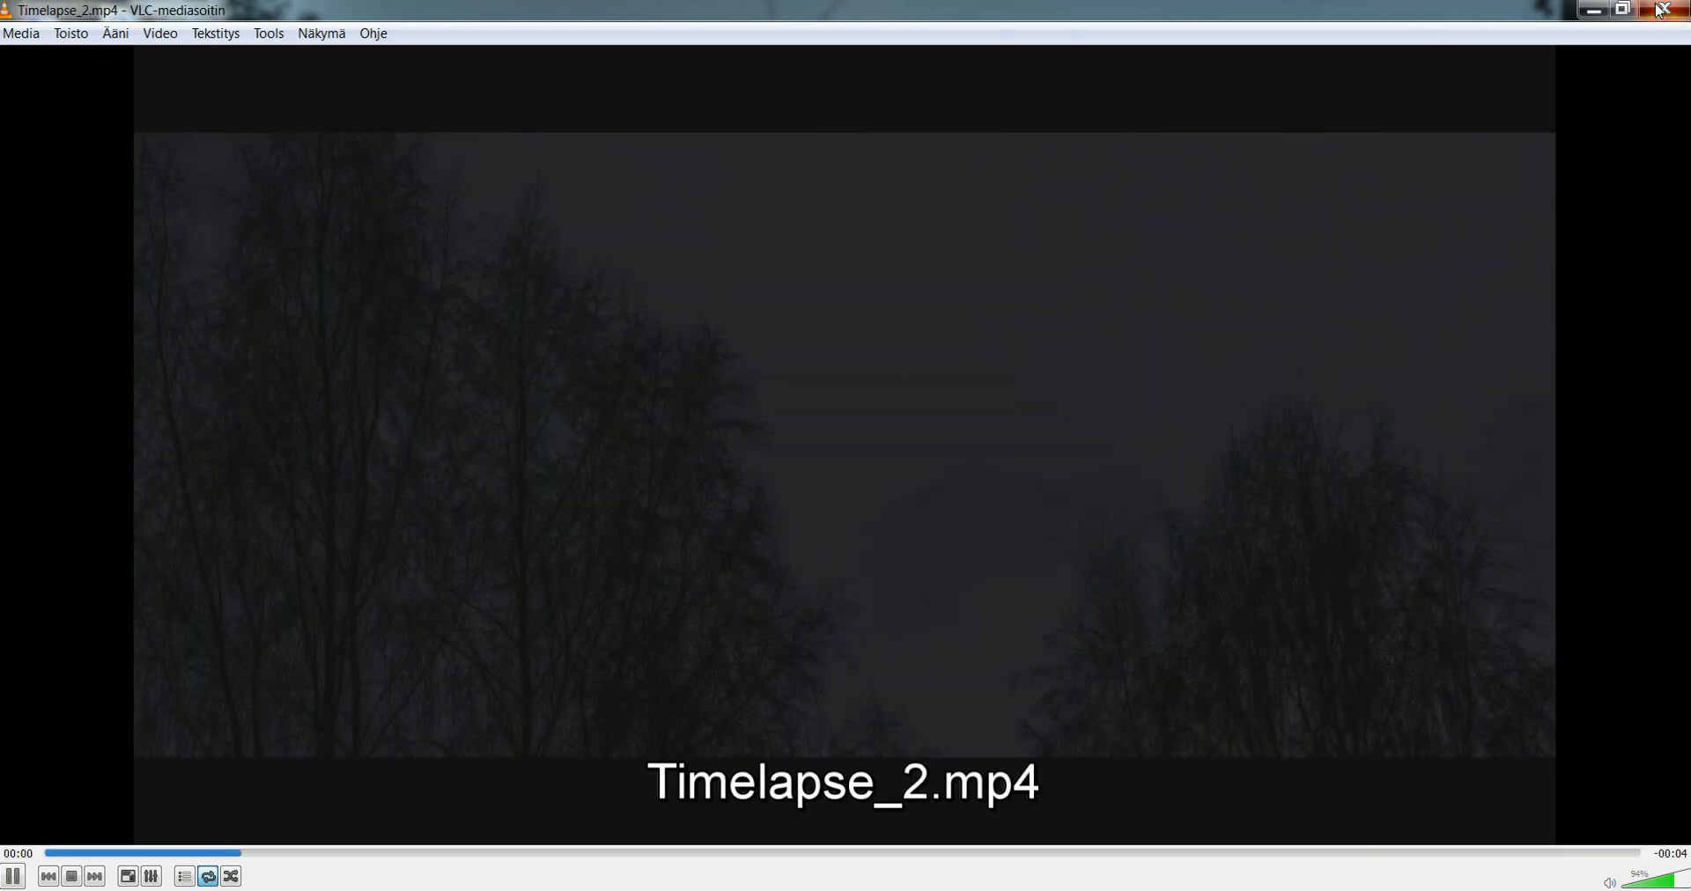
pyautogui.click(1660, 10)
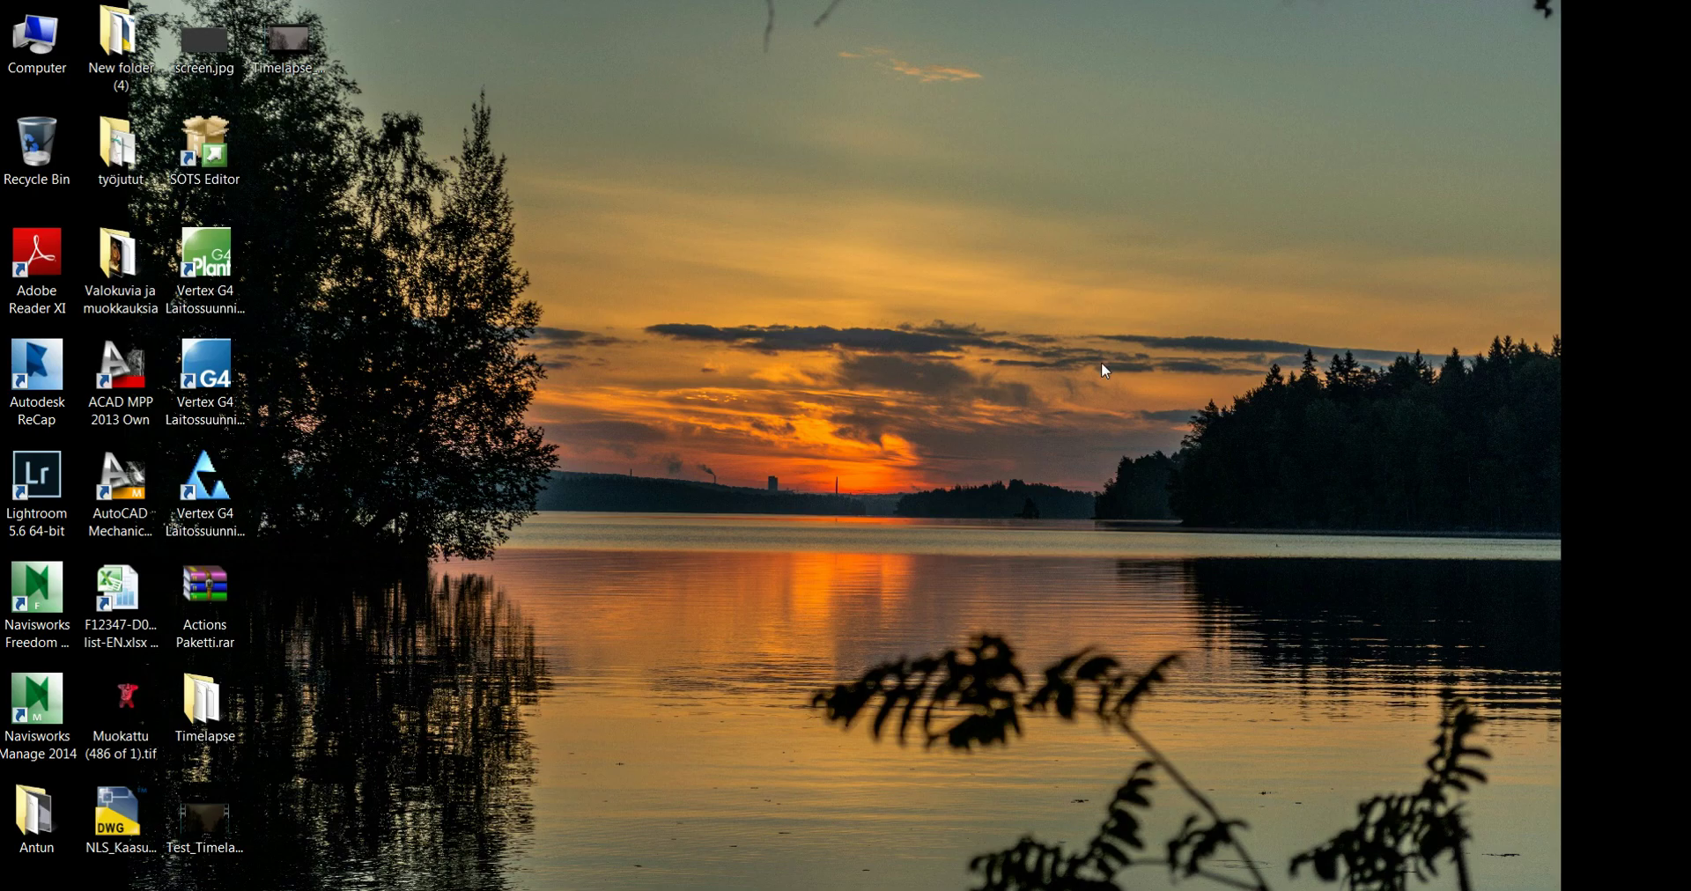